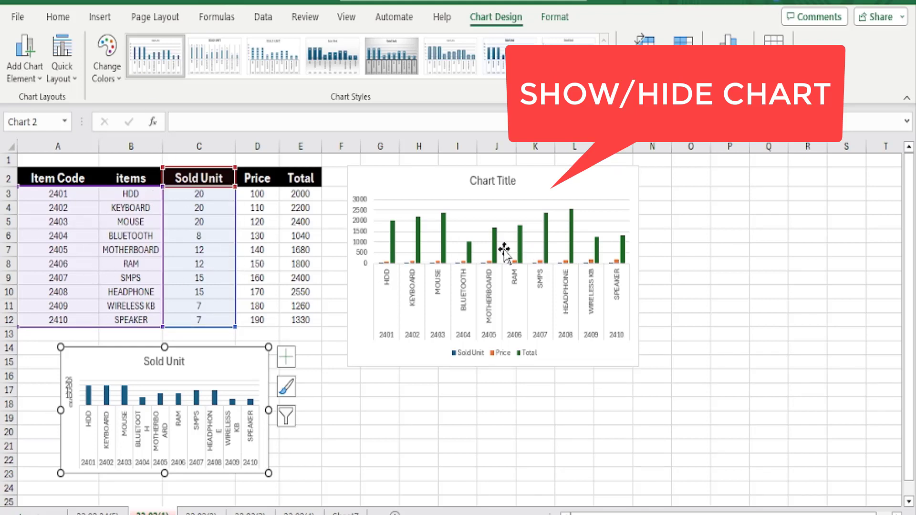
Check each chart's name in the Name Box, ending with the combined Chart 1 selected
click(557, 190)
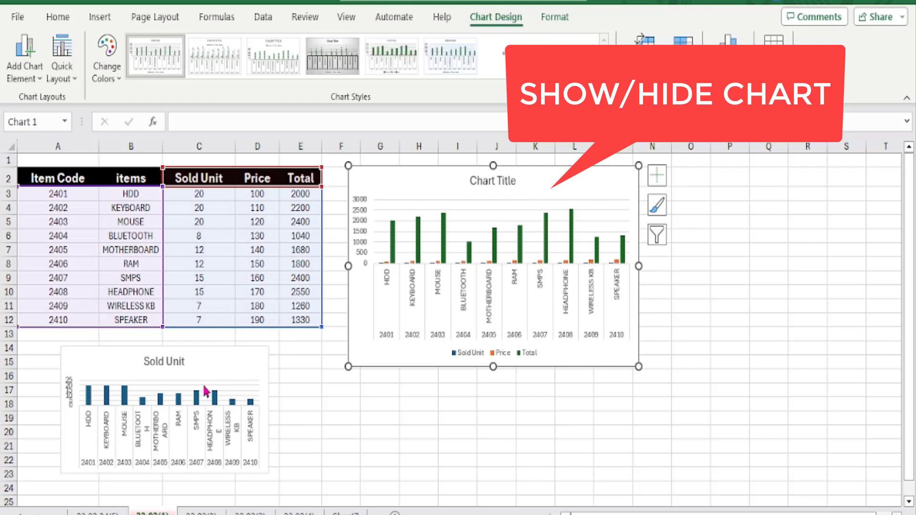
click(205, 367)
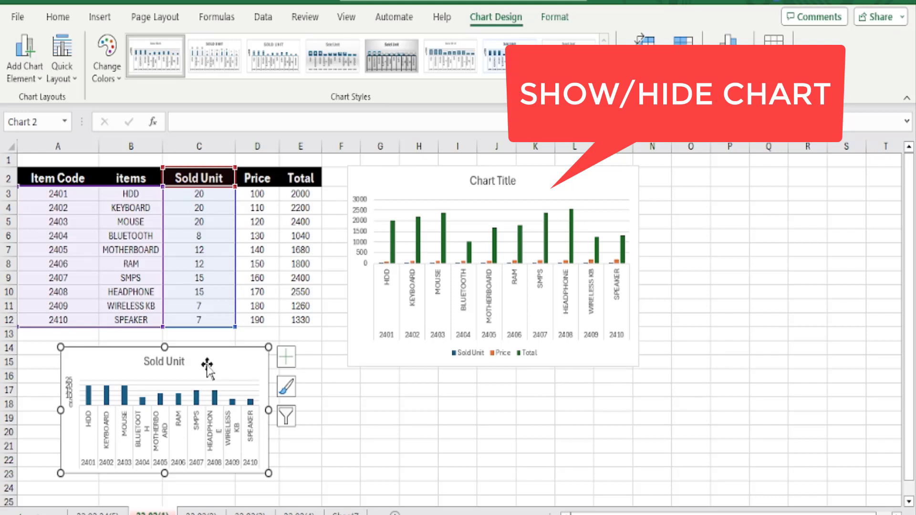
click(480, 180)
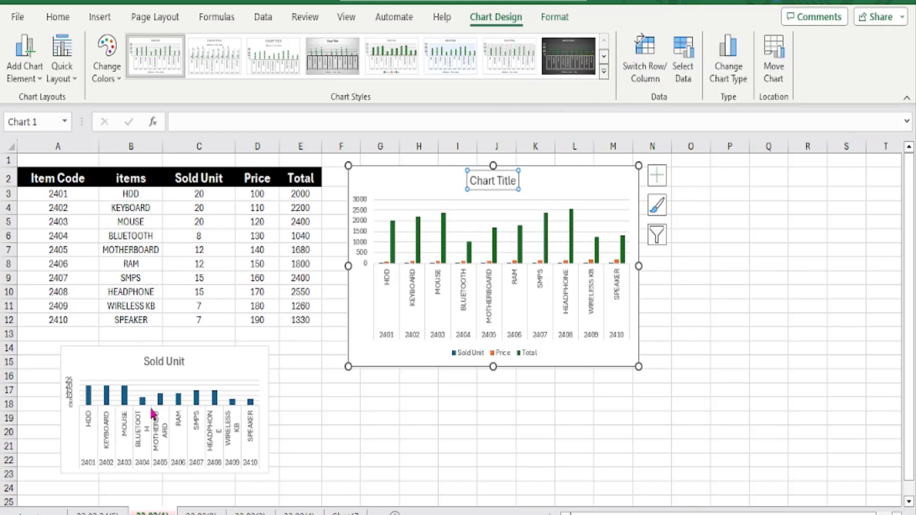
click(396, 175)
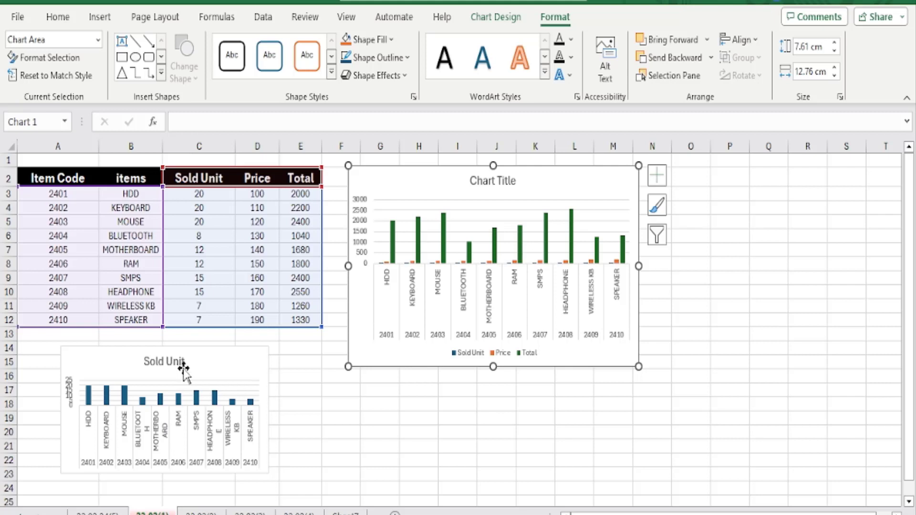
click(183, 368)
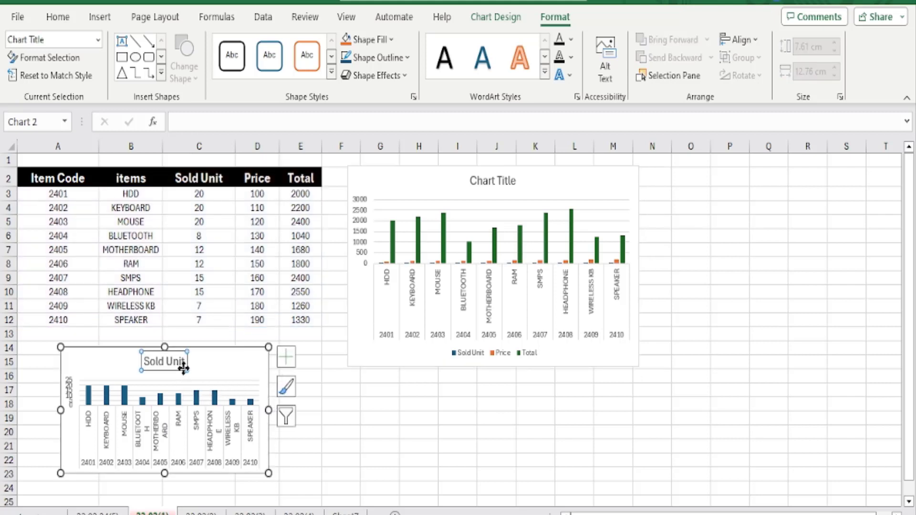
click(236, 364)
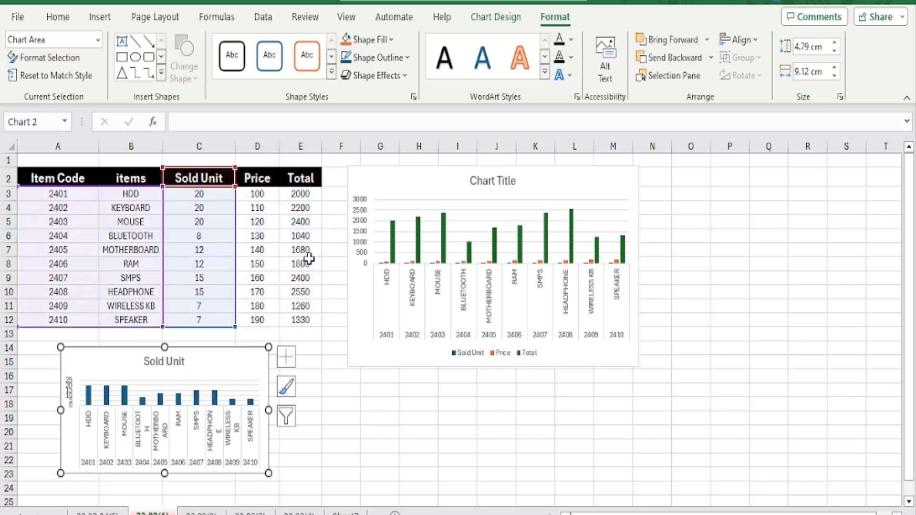
click(370, 189)
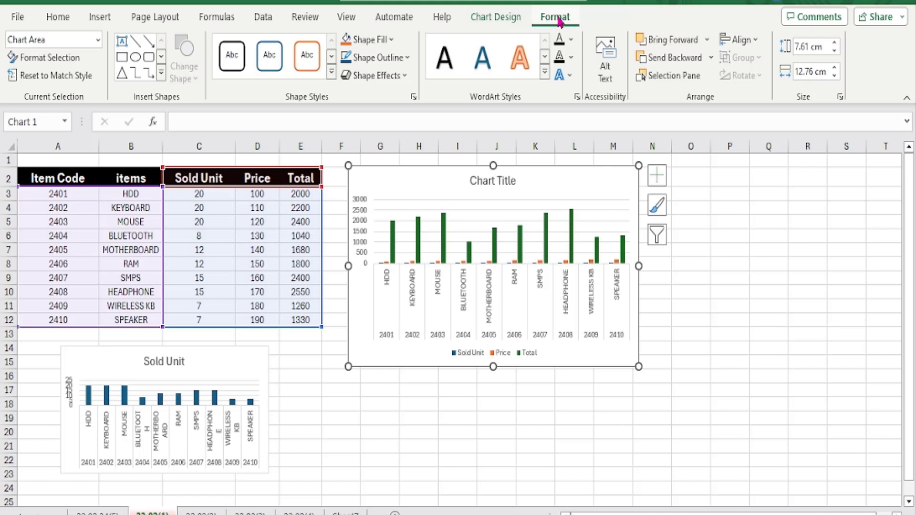
In the Selection Pane, hide and reshow Chart 1 and Chart 2 one at a time
click(693, 77)
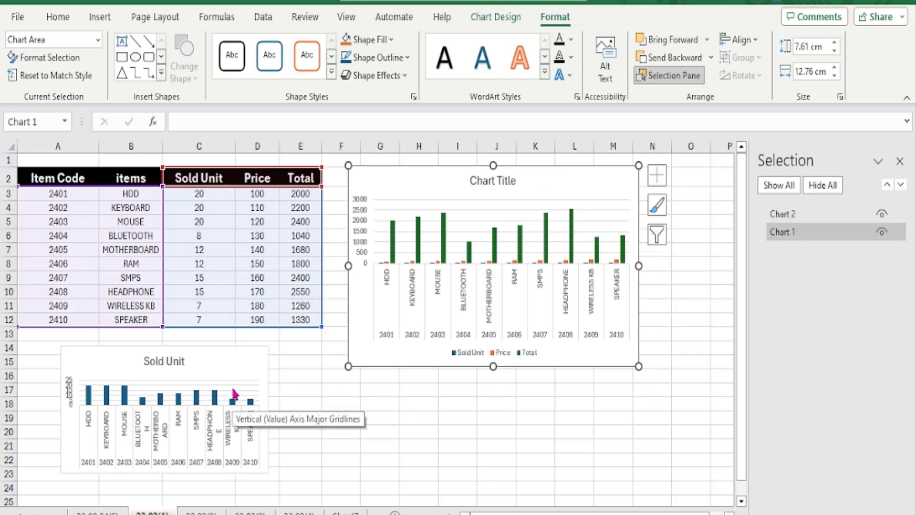
click(882, 232)
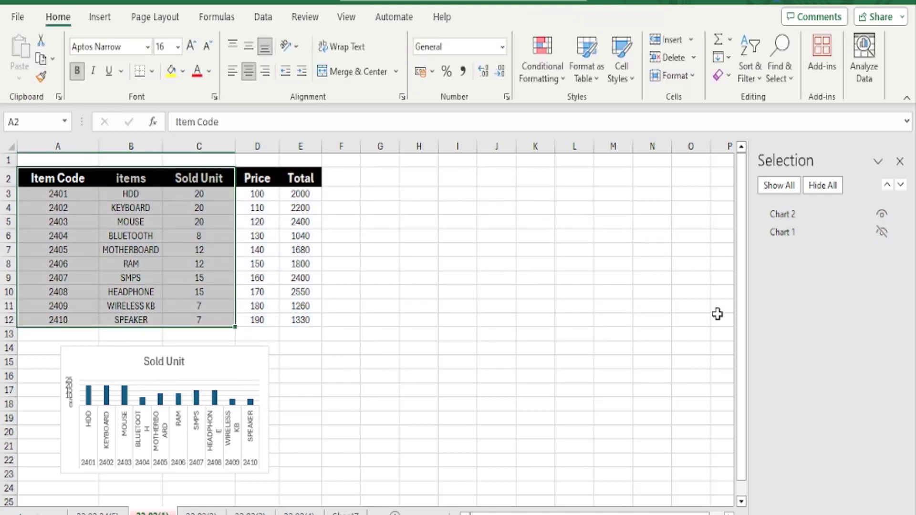
click(882, 232)
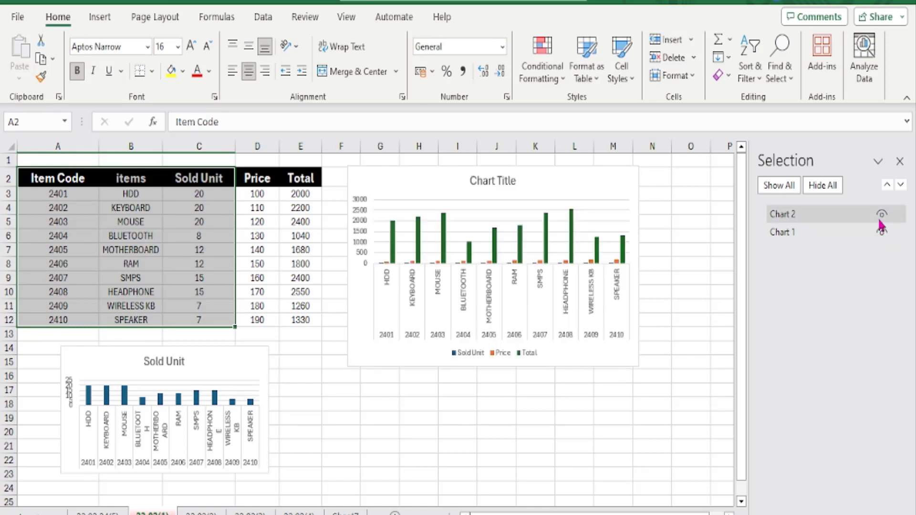
click(881, 214)
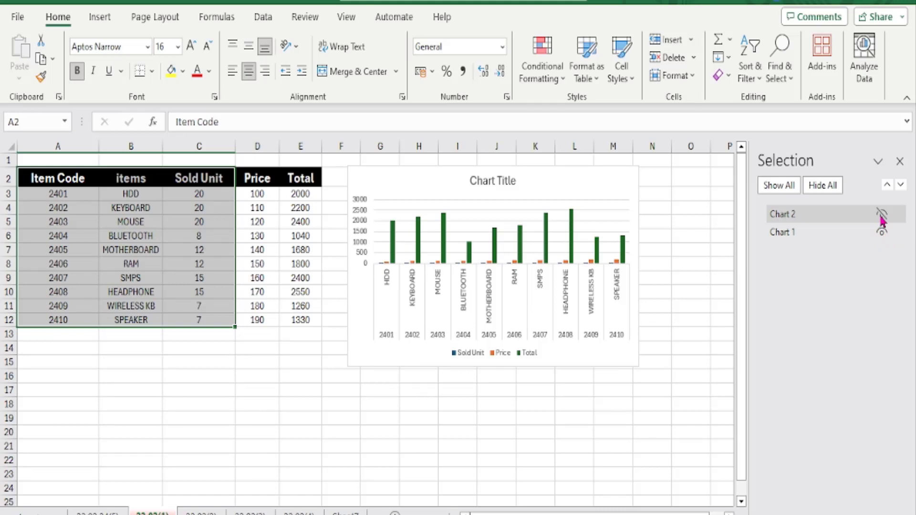
click(881, 216)
click(882, 232)
click(881, 233)
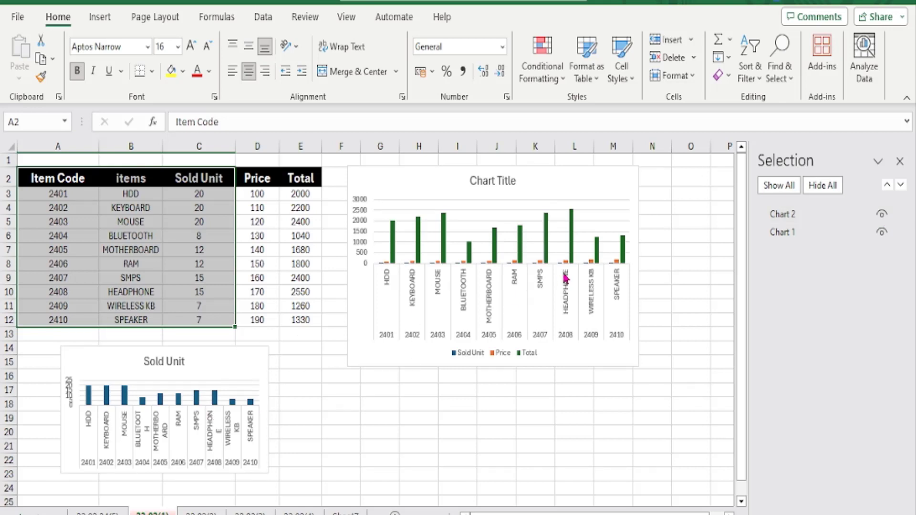
Use Hide All then Show All, and reselect Chart 1 with its Format tools
click(832, 187)
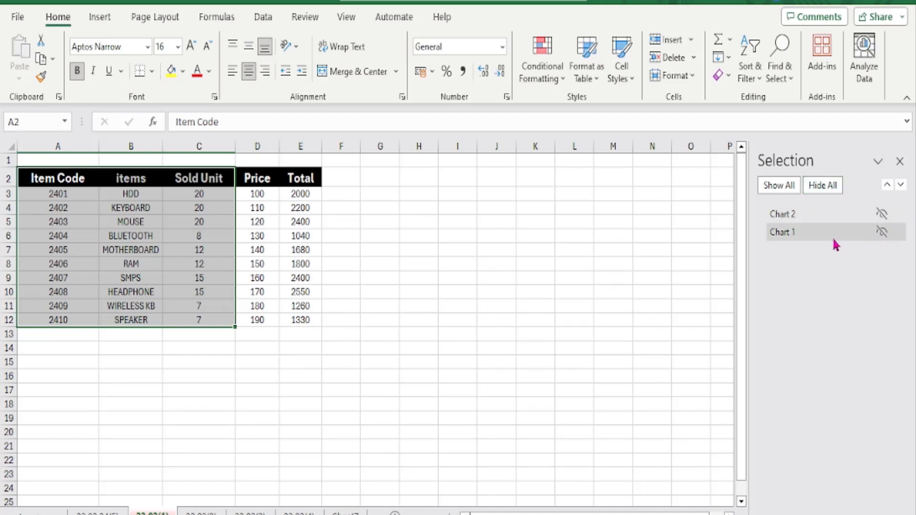
click(777, 190)
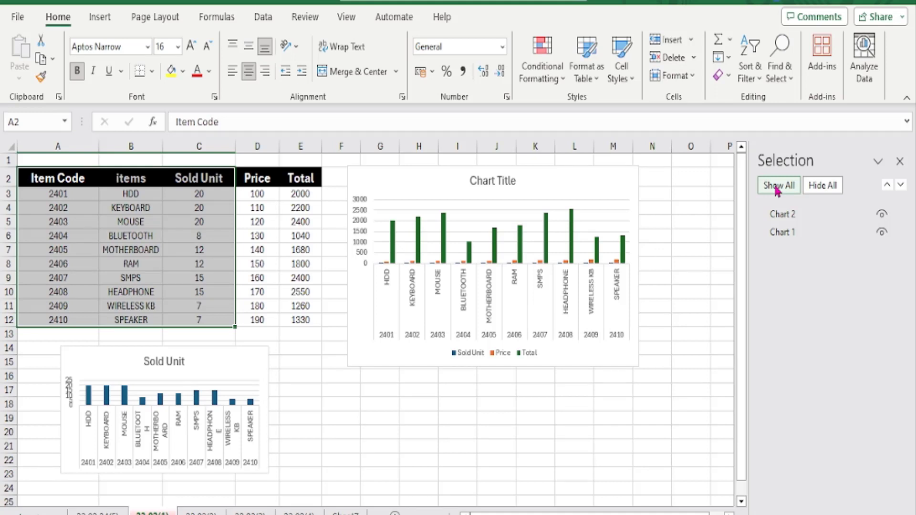
click(420, 188)
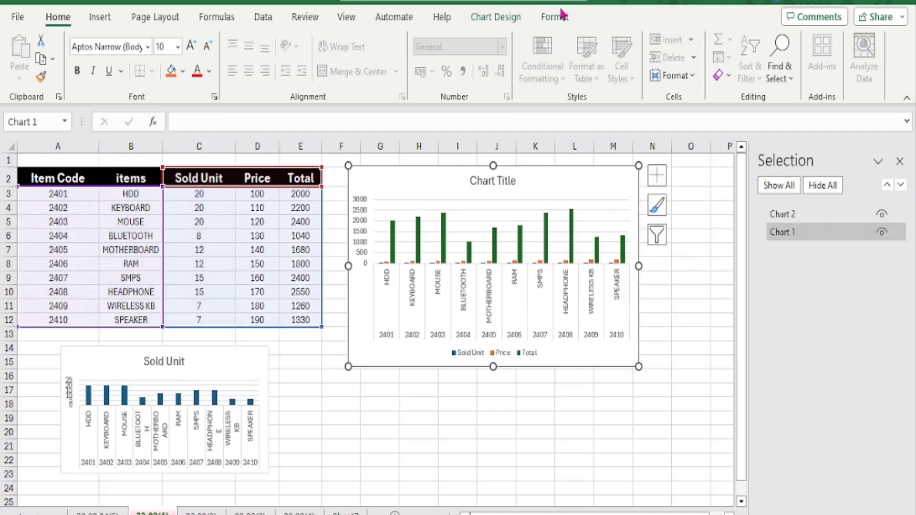
click(558, 16)
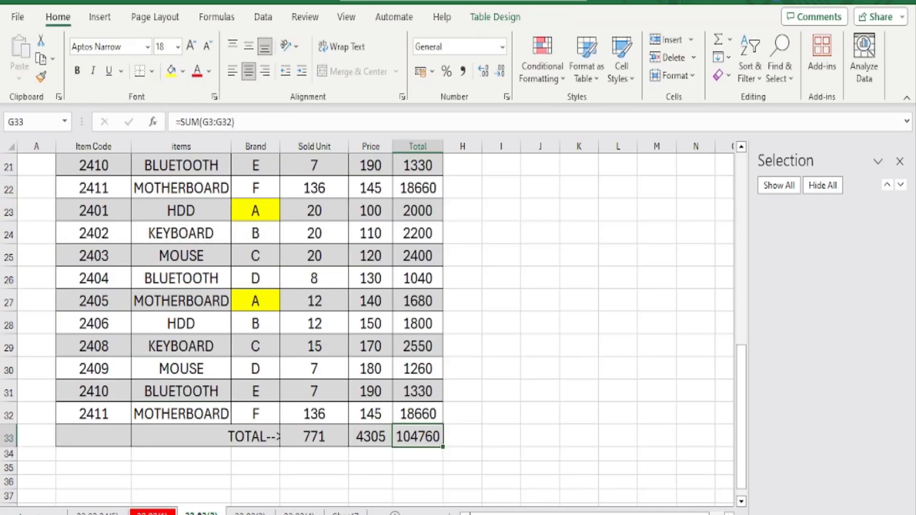
Fill the TOTAL row B33:G33 yellow to match the Item Code header
scroll(491, 290, up, 1)
scroll(490, 290, up, 5)
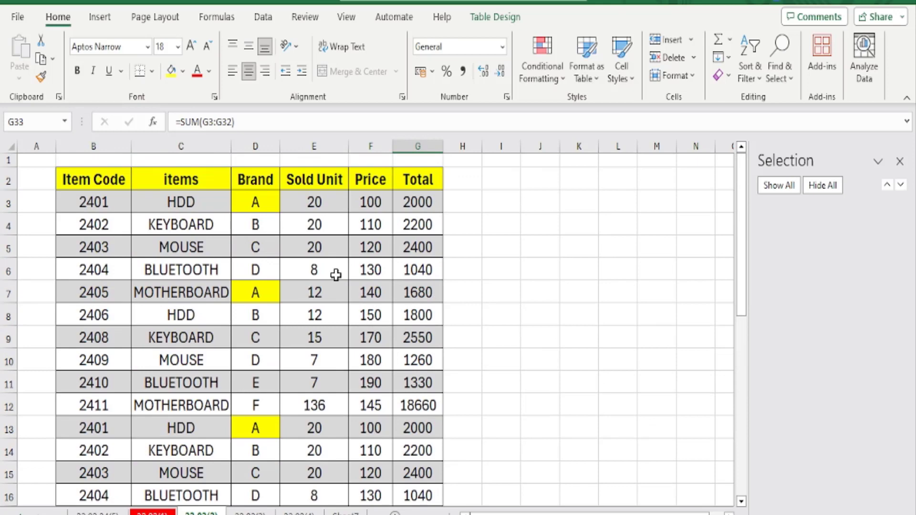
scroll(336, 275, down, 1)
scroll(336, 275, up, 1)
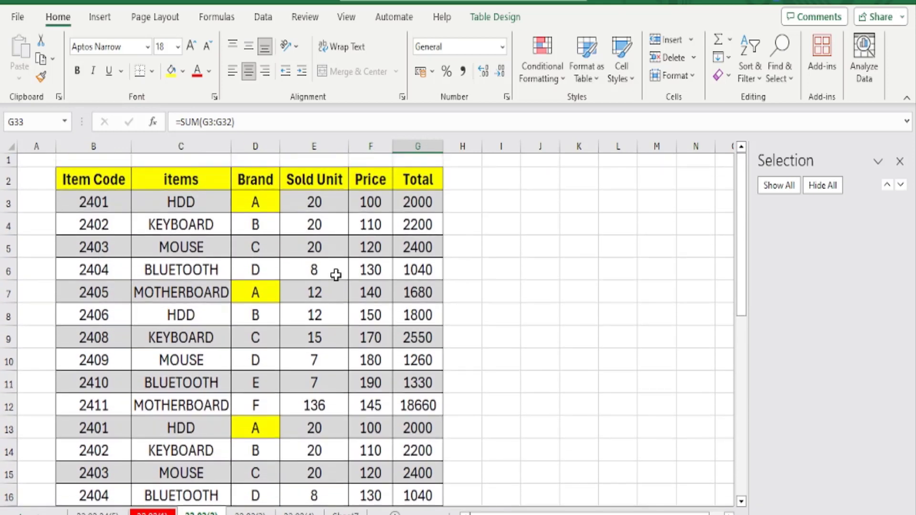
click(95, 181)
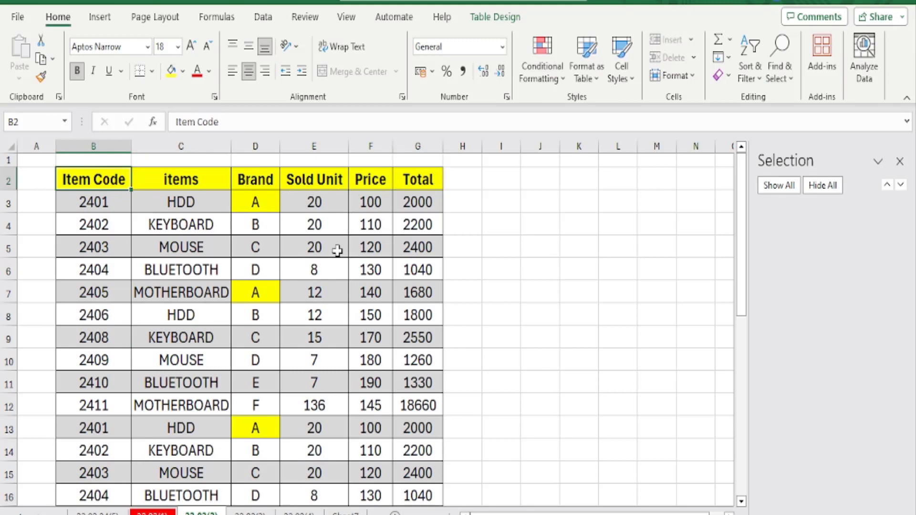
scroll(336, 233, down, 1)
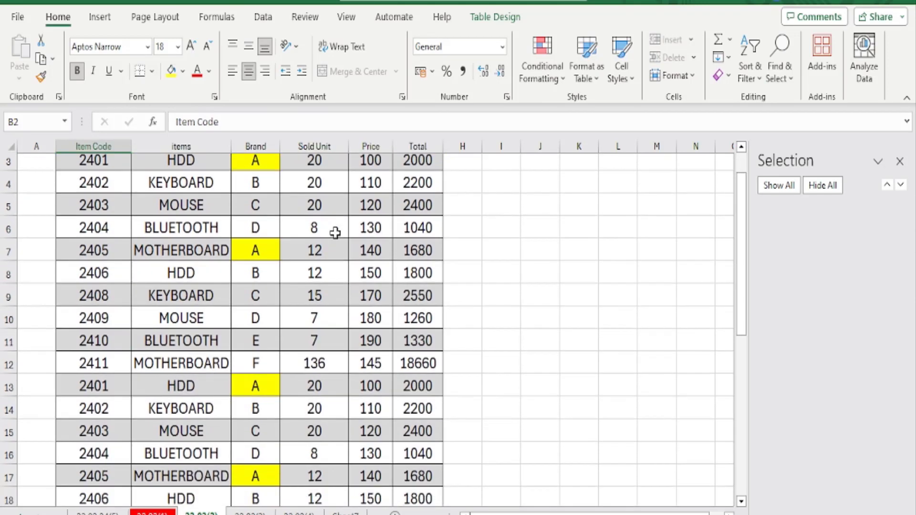
scroll(335, 233, down, 1)
scroll(336, 232, down, 1)
scroll(335, 233, down, 1)
scroll(336, 233, down, 1)
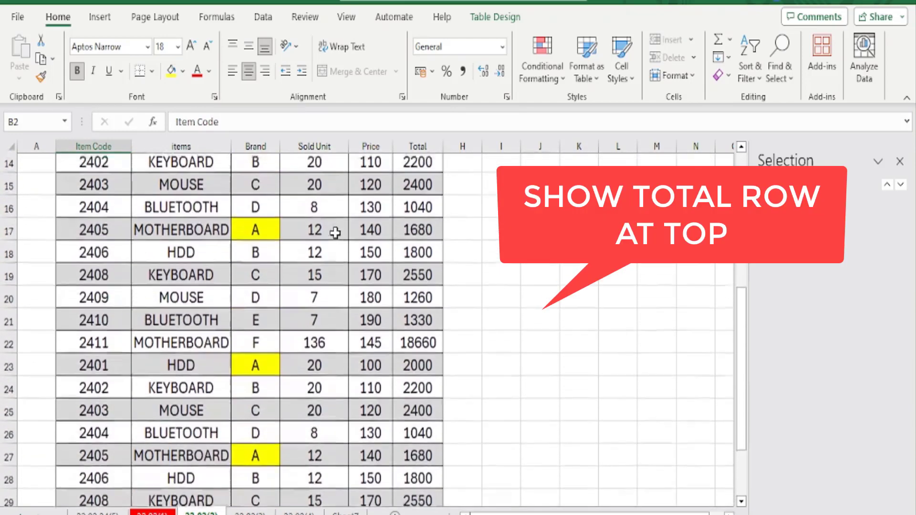
scroll(335, 232, down, 1)
scroll(336, 233, down, 1)
scroll(335, 233, down, 1)
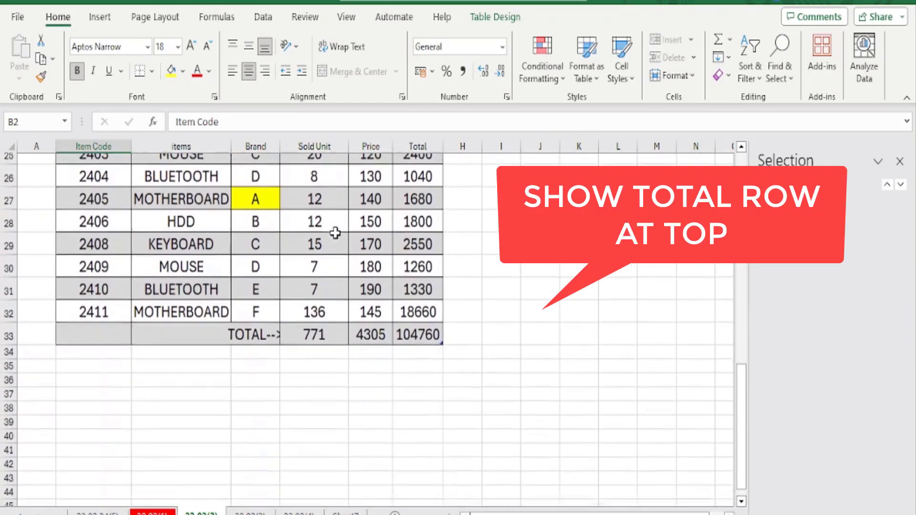
scroll(335, 233, down, 1)
drag(76, 297, 423, 292)
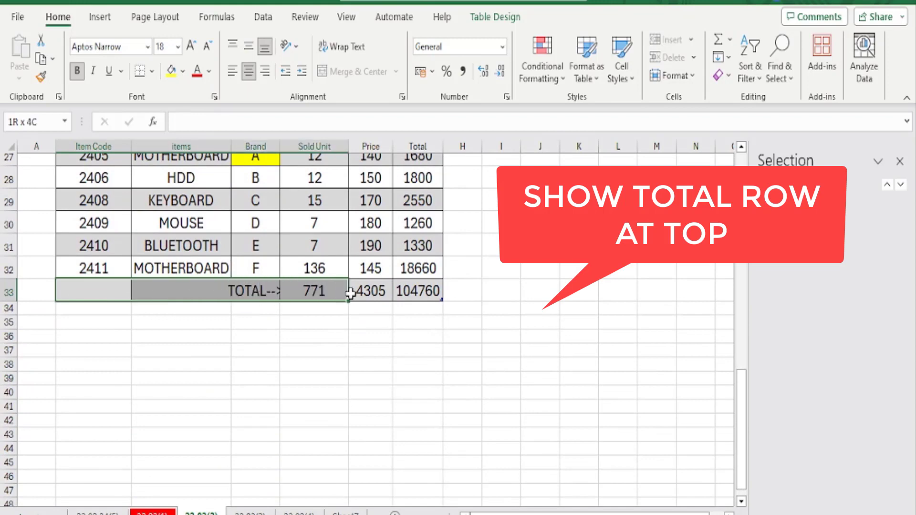
click(171, 71)
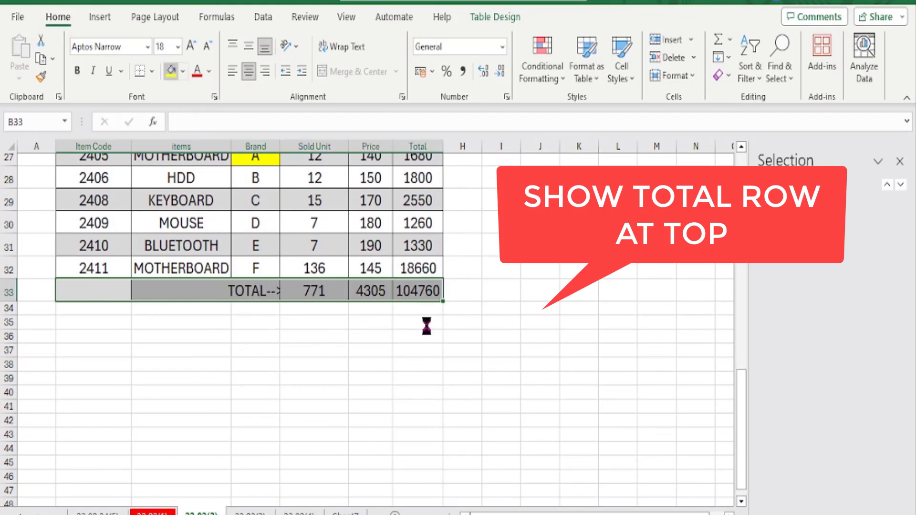
Return to the top of the table and select cell E3
scroll(349, 316, up, 2)
scroll(350, 316, up, 7)
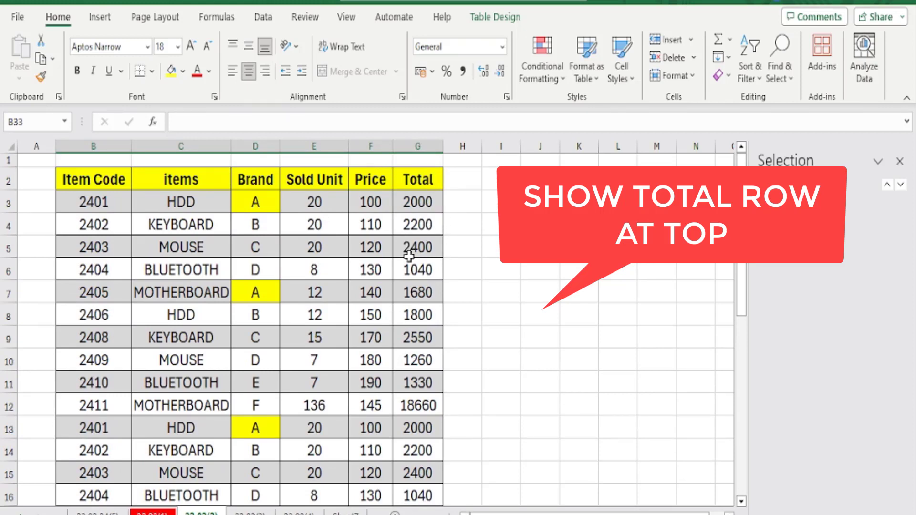
scroll(420, 351, down, 6)
scroll(419, 351, down, 1)
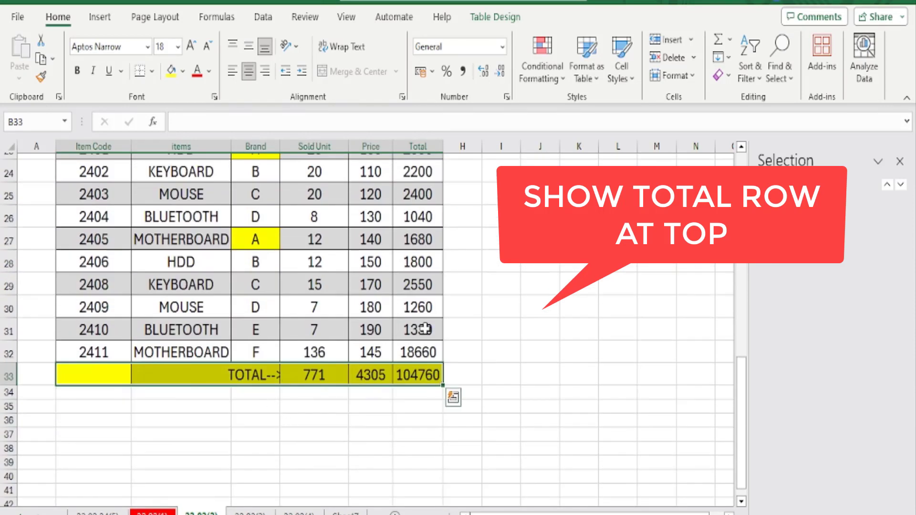
scroll(368, 296, up, 4)
scroll(371, 314, up, 3)
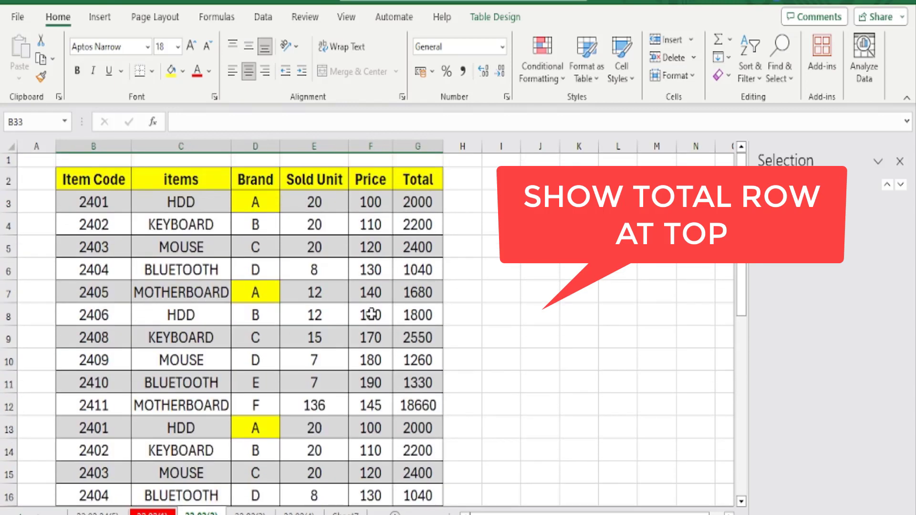
click(315, 204)
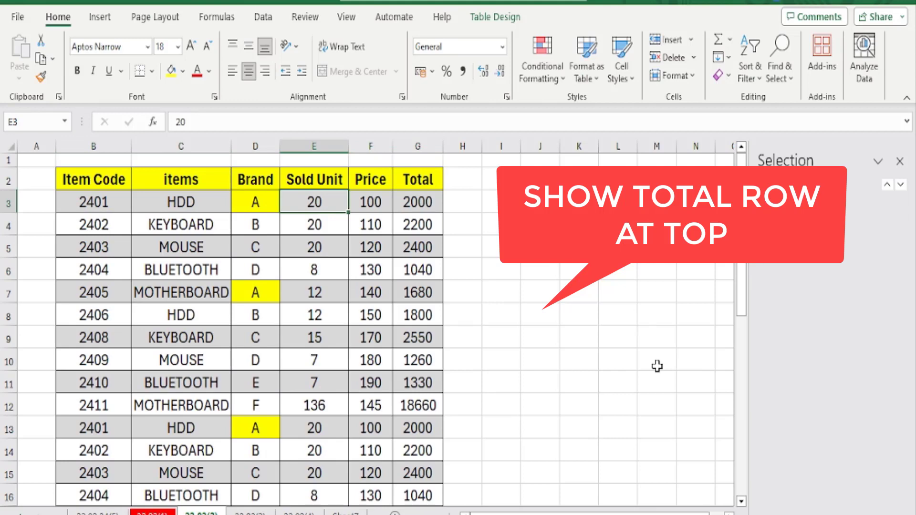
Enter 25 as the first HDD row's Sold Unit in E3
text(25)
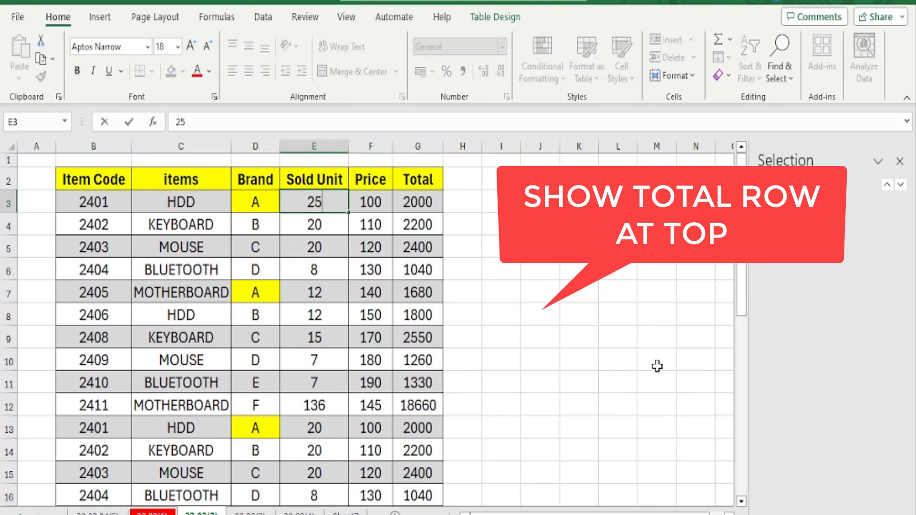
key(Return)
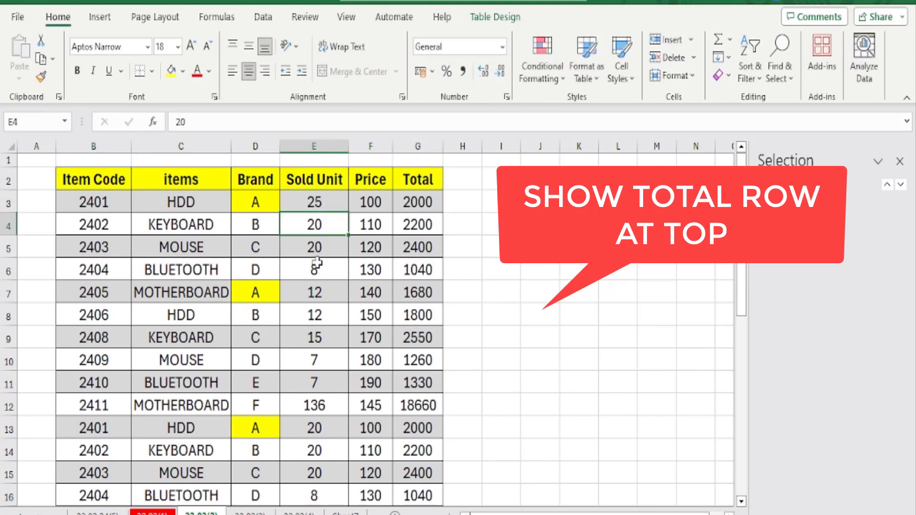
scroll(313, 298, down, 6)
scroll(313, 298, down, 1)
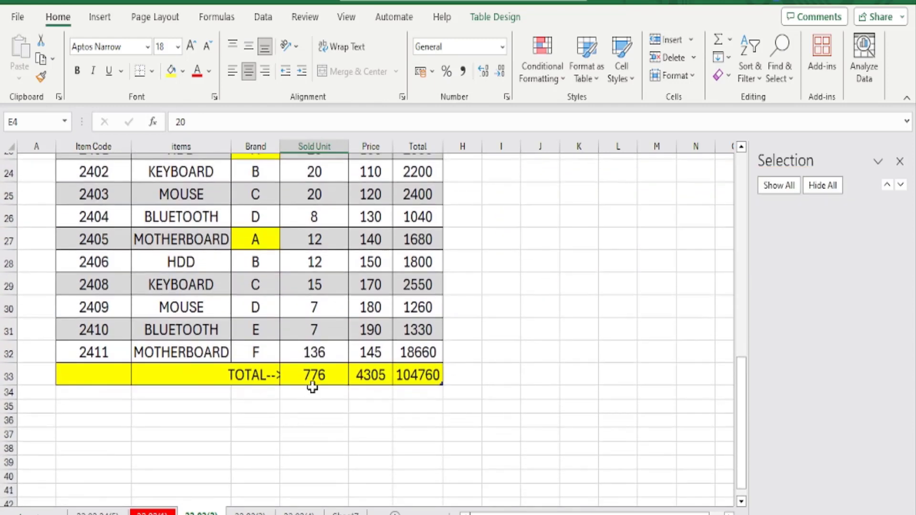
scroll(312, 388, up, 6)
scroll(312, 387, up, 1)
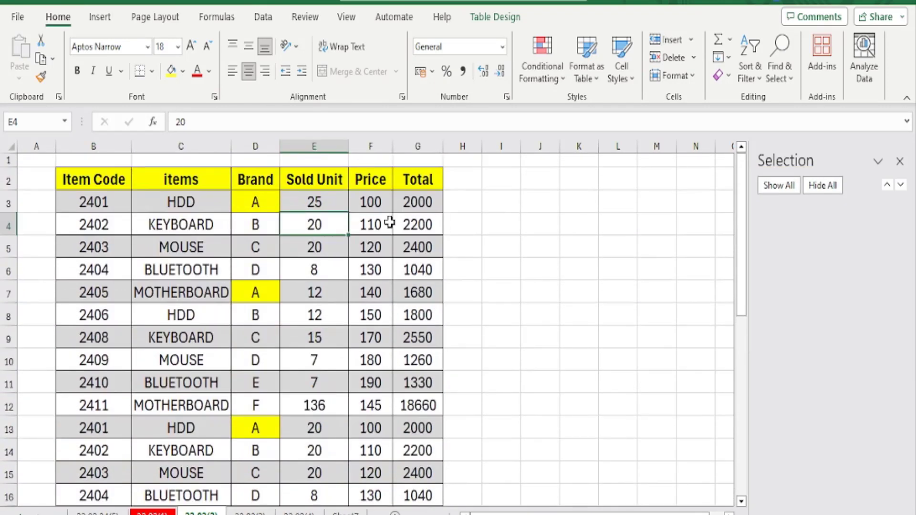
Close the Selection pane and check the TOTAL row below
click(903, 163)
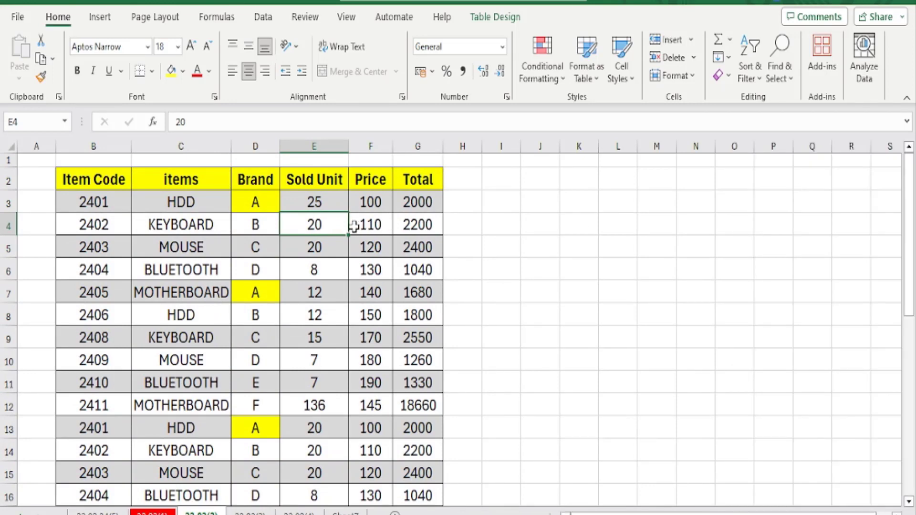
scroll(348, 262, down, 1)
scroll(345, 274, down, 5)
scroll(345, 273, down, 1)
scroll(347, 276, down, 2)
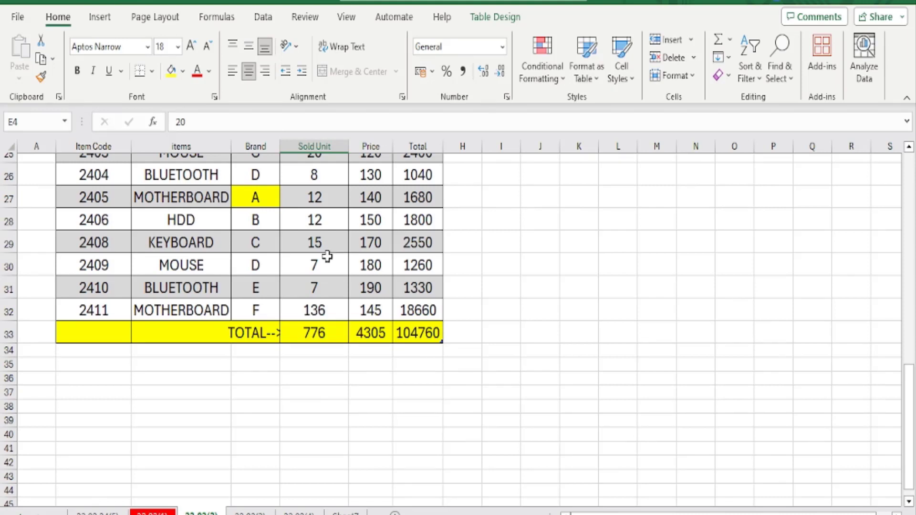
Autofit the Brand column so TOTAL--> fits, then copy the TOTAL row B33:G33
double_click(279, 146)
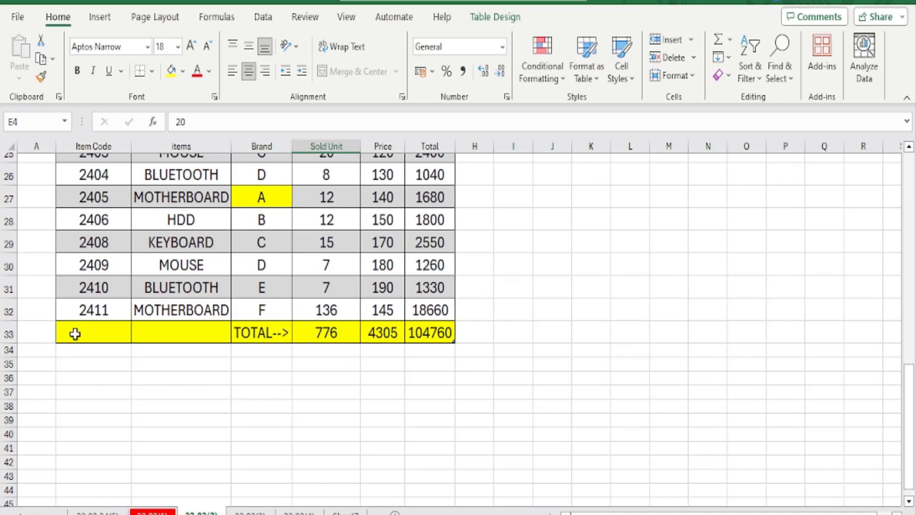
drag(75, 334, 457, 333)
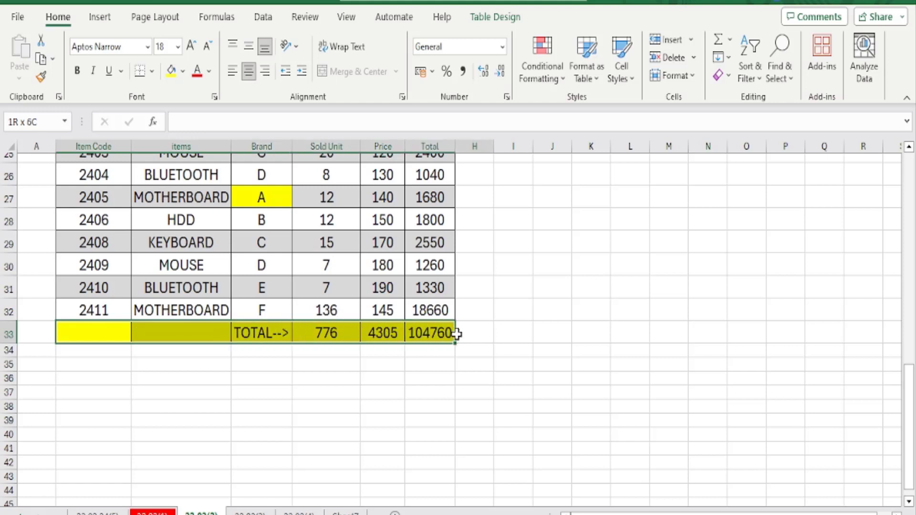
drag(457, 334, 456, 334)
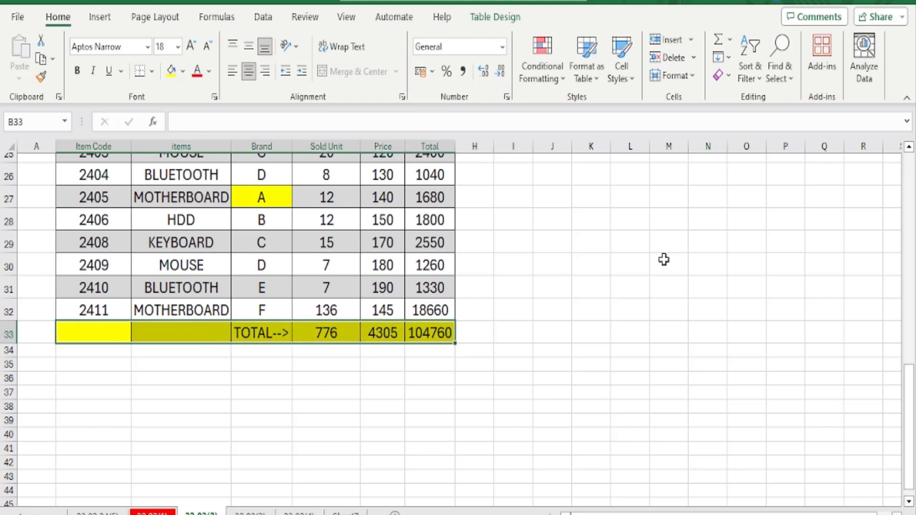
key(ctrl+c)
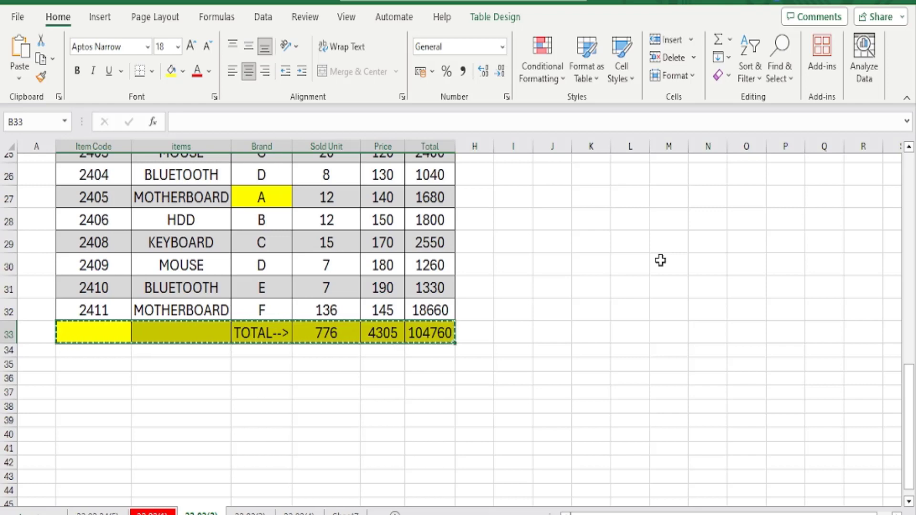
key(ctrl+v)
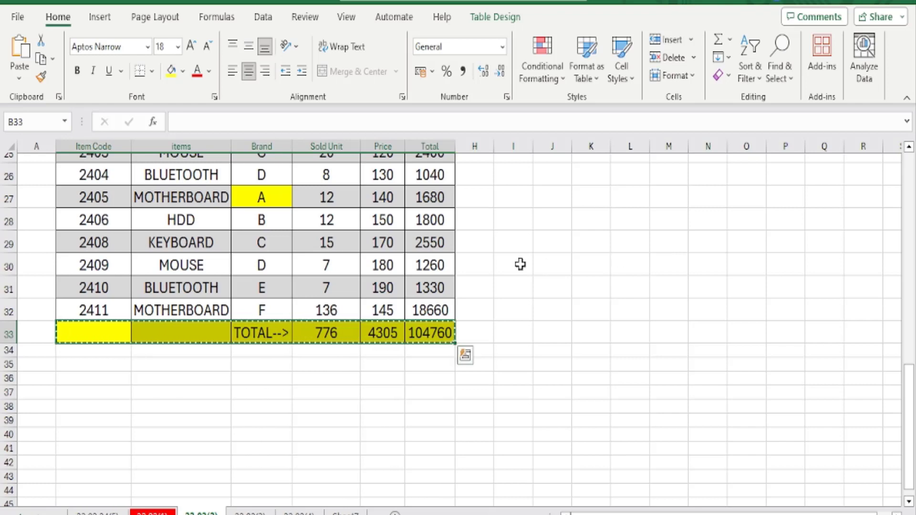
scroll(520, 264, up, 3)
scroll(520, 264, up, 2)
scroll(521, 265, up, 3)
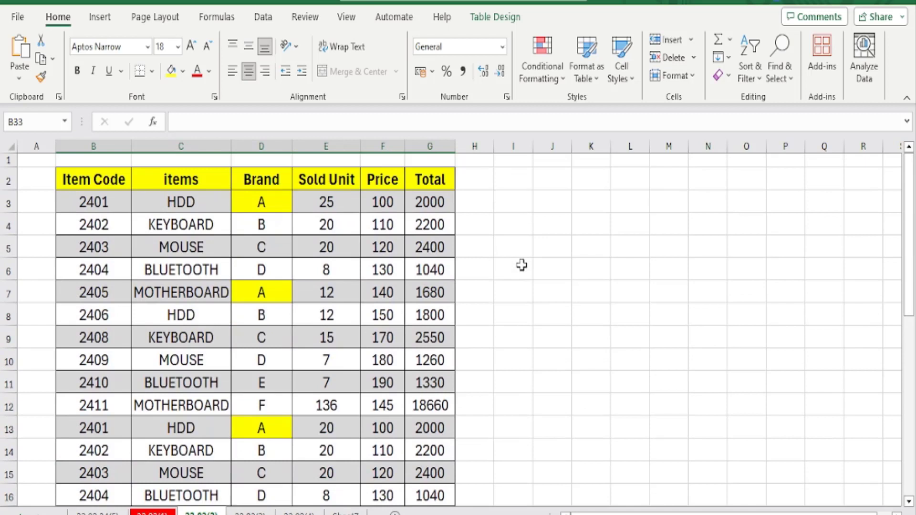
Paste the TOTAL row as a Linked Picture at I2 and move it above the headers
click(512, 180)
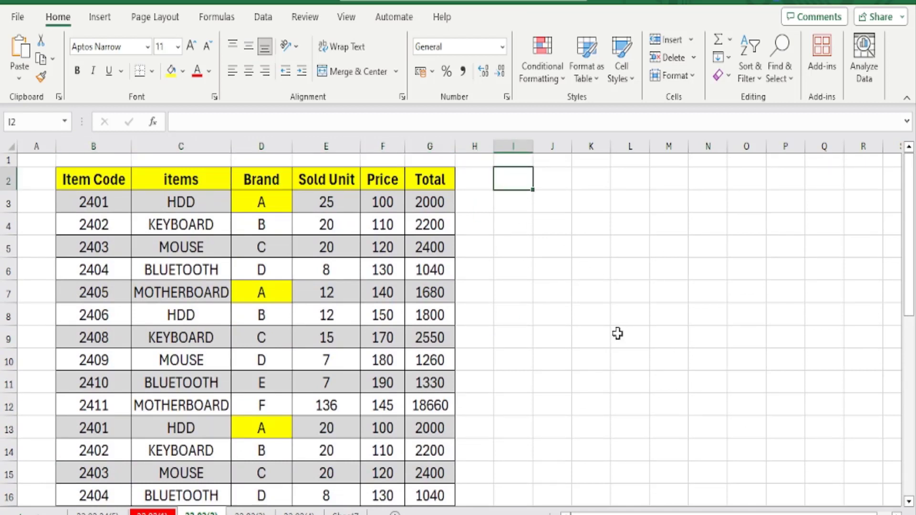
click(20, 80)
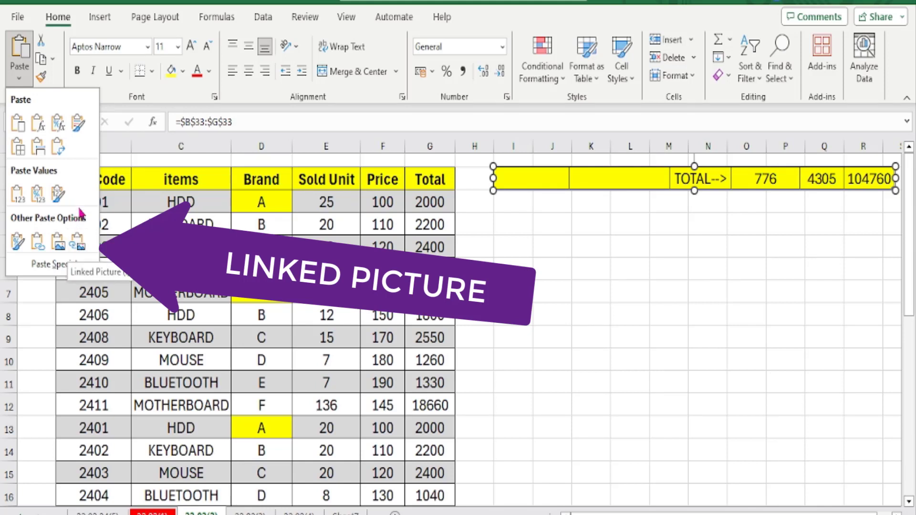
click(79, 246)
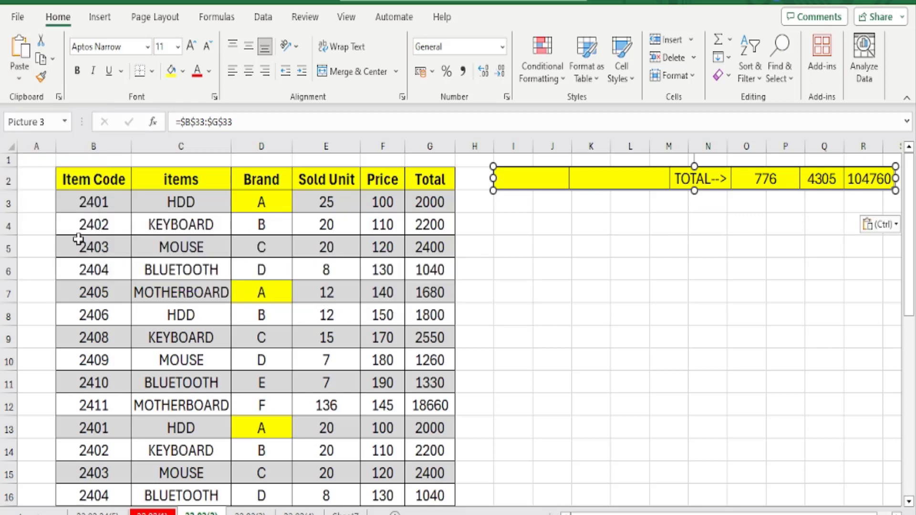
scroll(569, 310, down, 2)
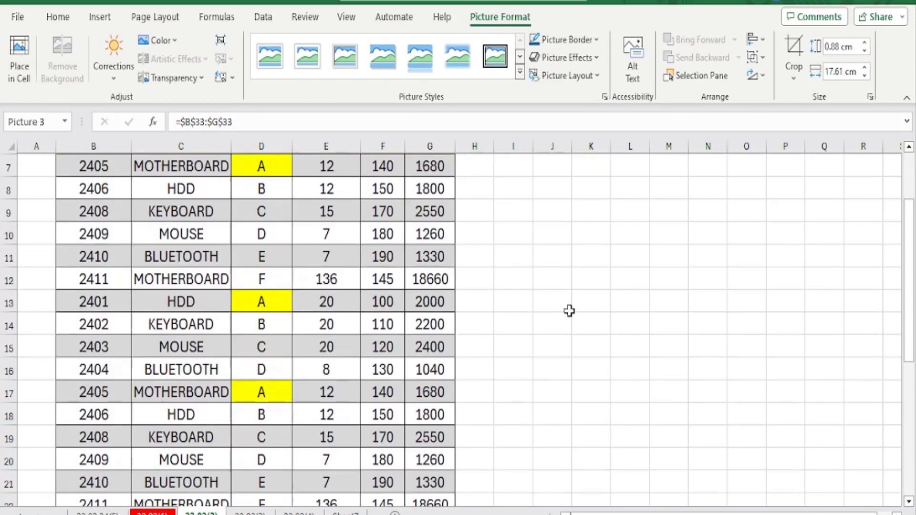
scroll(568, 312, down, 4)
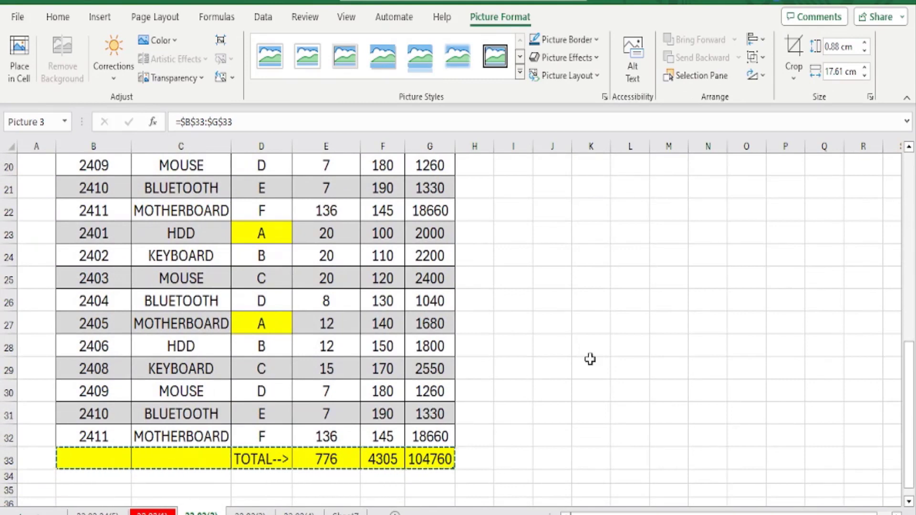
scroll(590, 358, up, 5)
scroll(590, 357, up, 1)
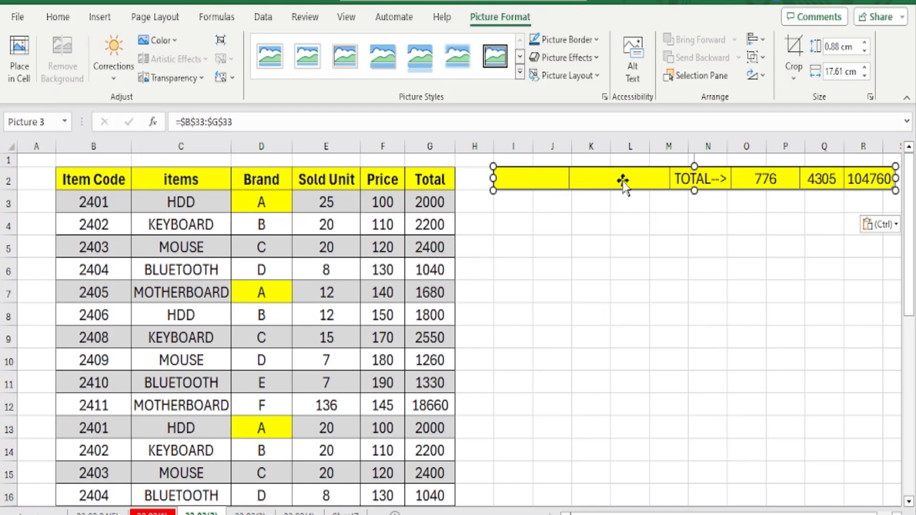
mouse_move(622, 180)
mouse_down()
mouse_move(444, 157)
mouse_move(253, 186)
mouse_move(182, 161)
mouse_move(532, 225)
mouse_move(591, 200)
mouse_up()
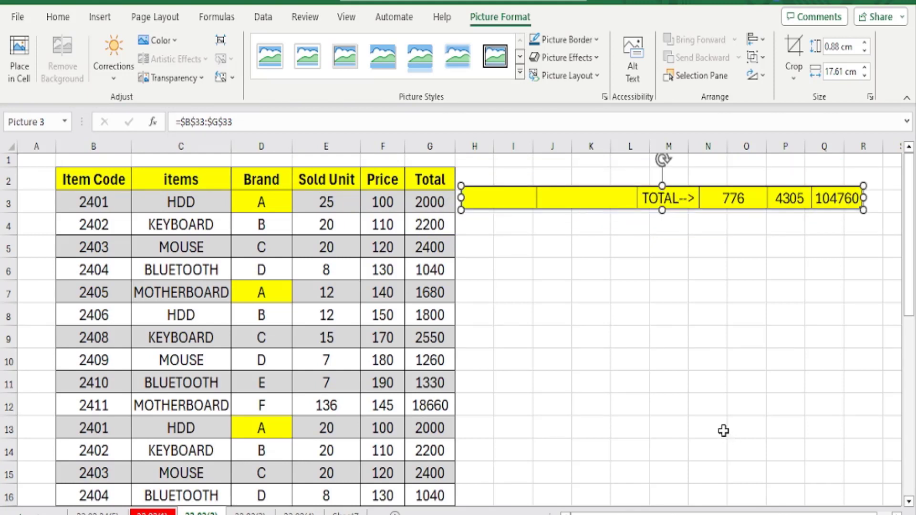
Deselect the linked TOTAL picture and compare it with the table's TOTAL row
click(552, 313)
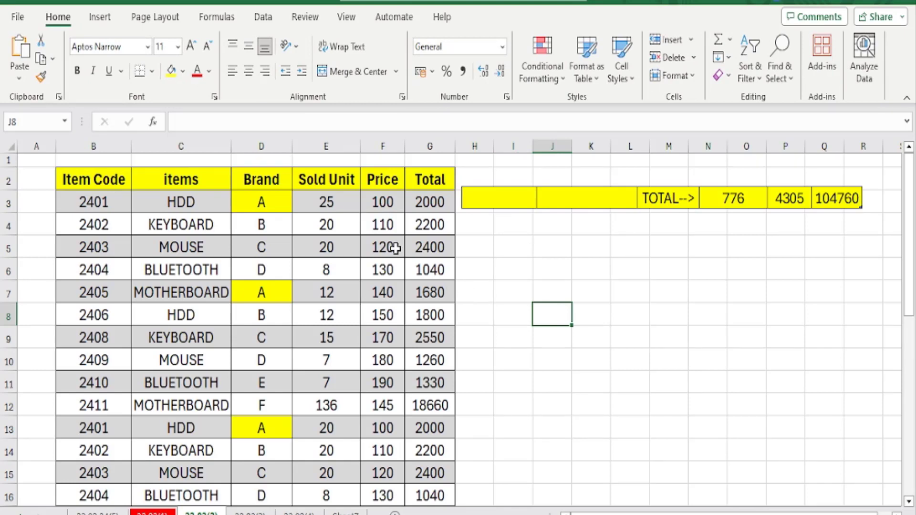
scroll(371, 310, down, 3)
scroll(371, 311, down, 4)
scroll(334, 276, down, 4)
scroll(334, 286, up, 3)
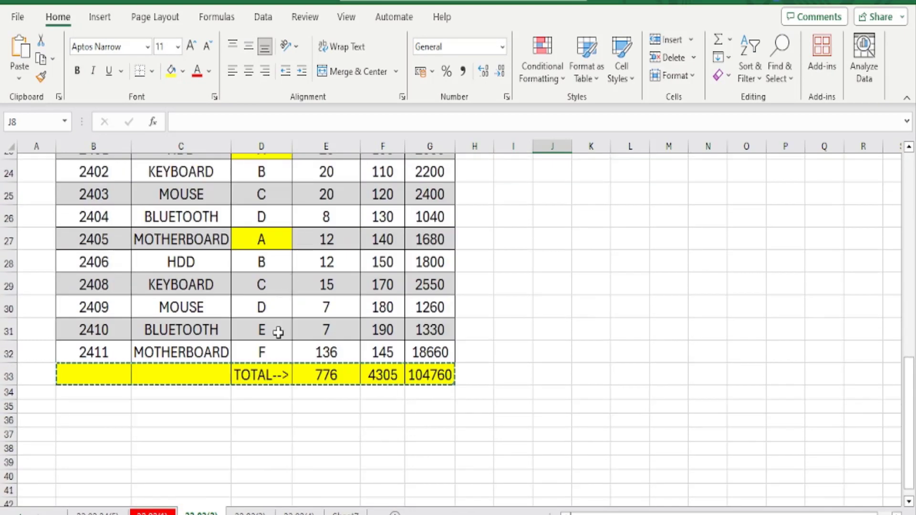
scroll(587, 312, up, 8)
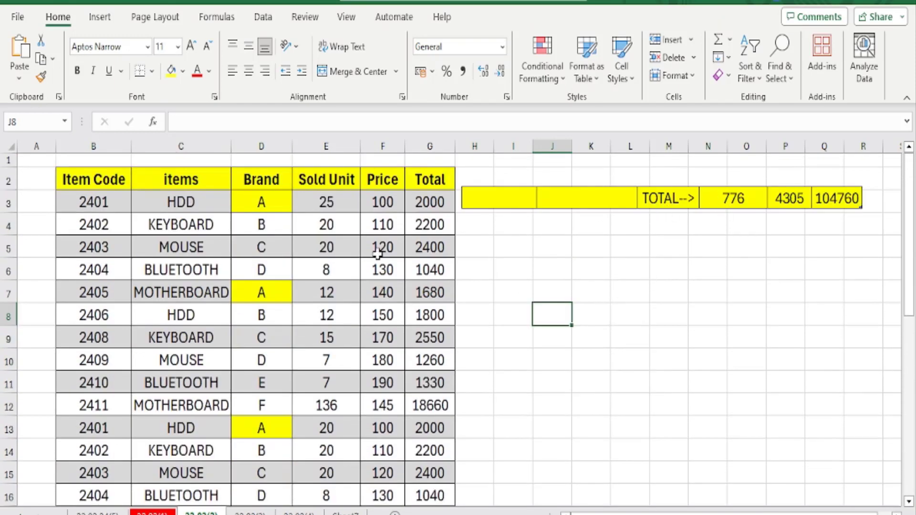
scroll(374, 254, down, 2)
scroll(375, 257, down, 5)
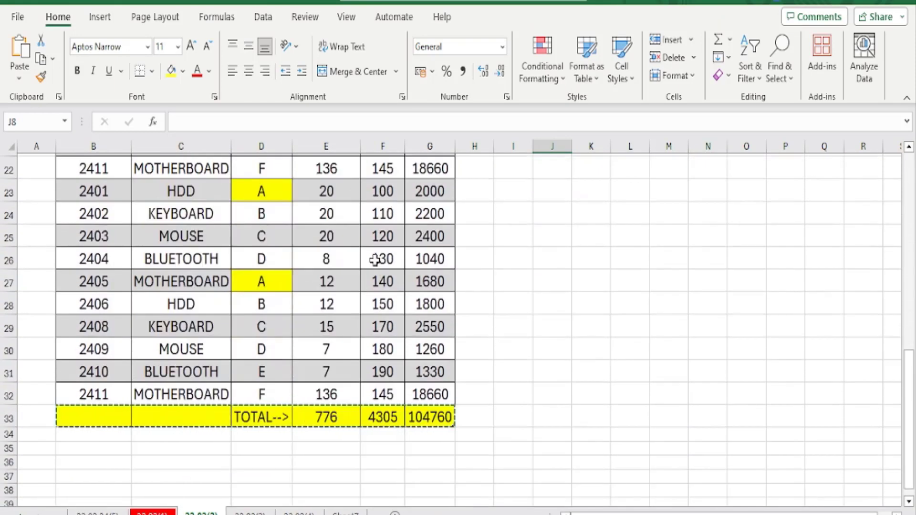
scroll(377, 259, up, 6)
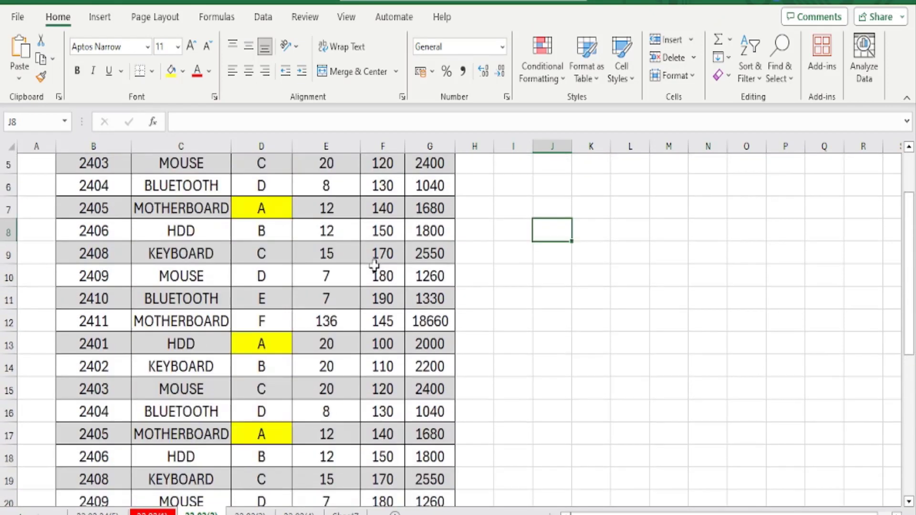
scroll(374, 266, up, 1)
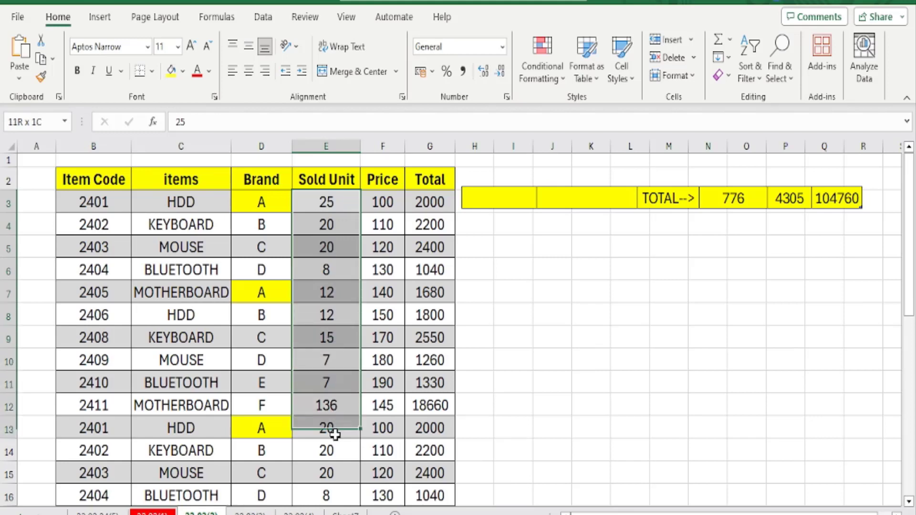
Select the Sold Unit values E3:E13, then select cell E3
drag(339, 213, 334, 473)
scroll(337, 350, down, 6)
scroll(337, 351, down, 1)
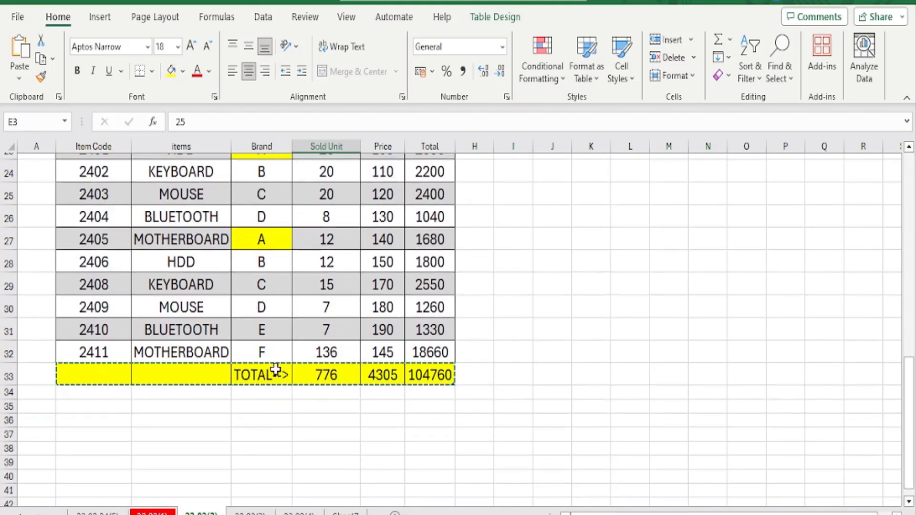
scroll(347, 382, up, 5)
scroll(348, 378, up, 3)
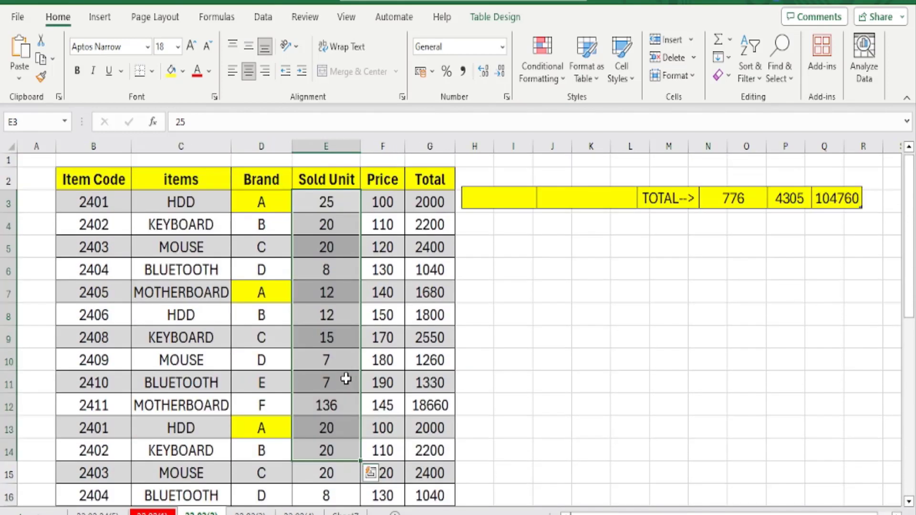
click(336, 193)
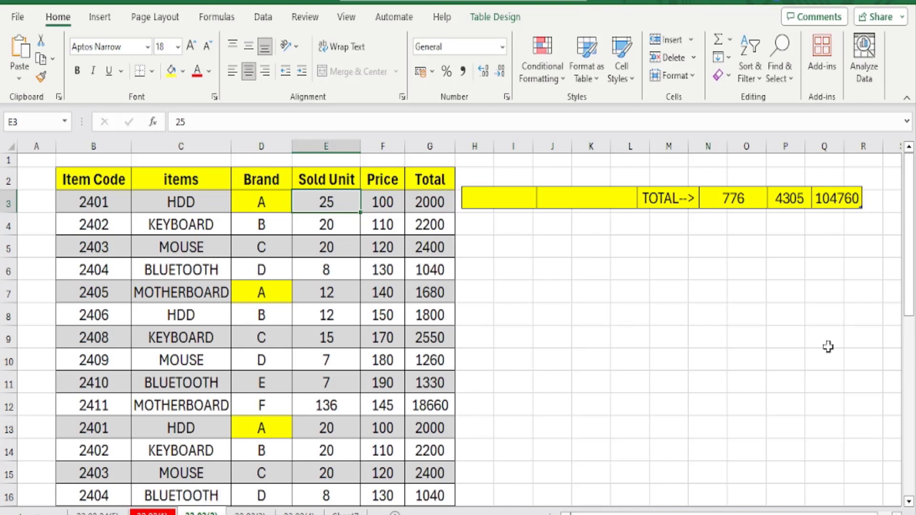
Enter 30 as the first HDD row's Sold Unit in E3
text(3)
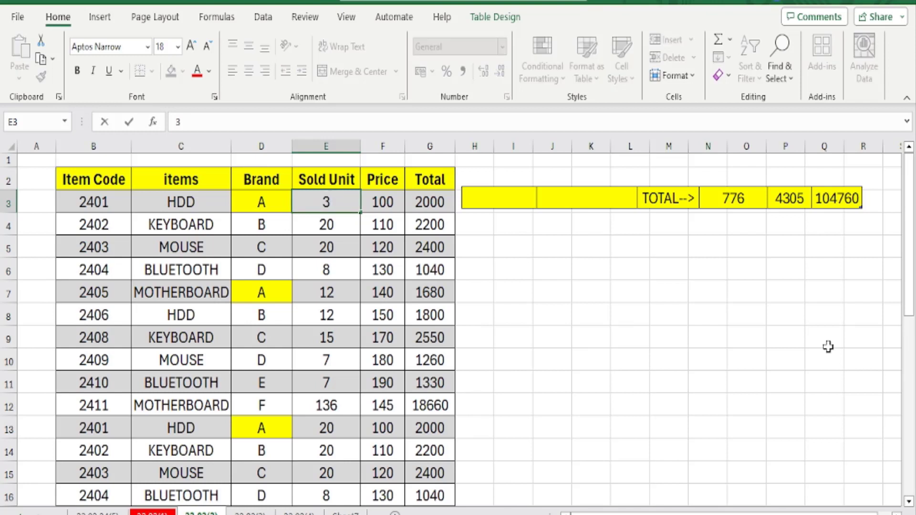
text(0)
key(Return)
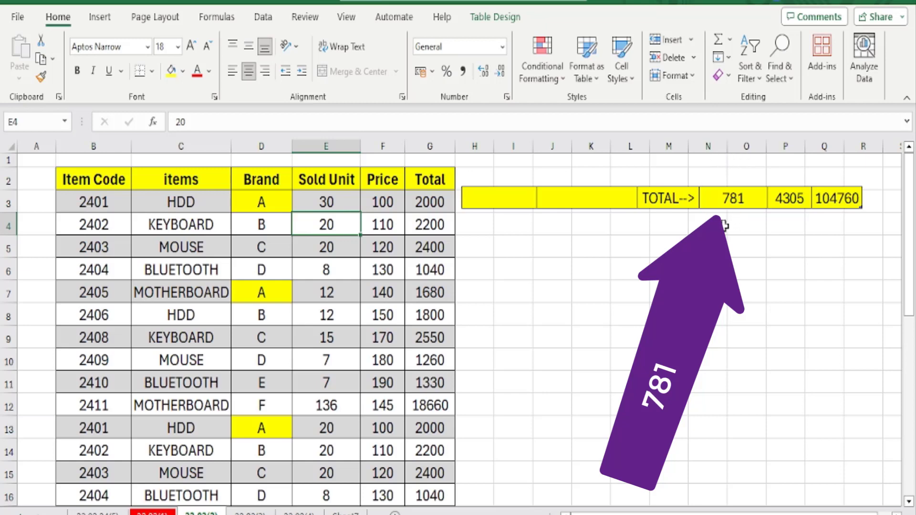
scroll(419, 302, down, 5)
scroll(419, 327, down, 3)
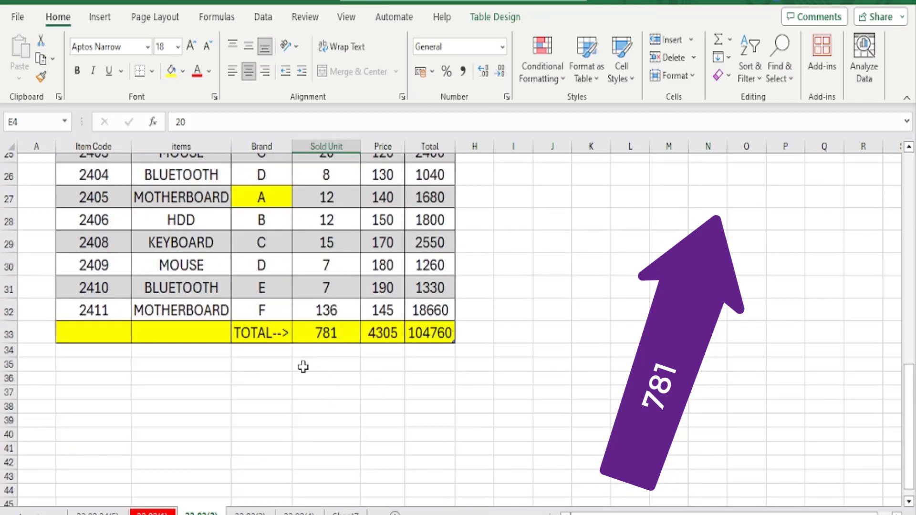
scroll(578, 348, up, 1)
scroll(588, 348, up, 7)
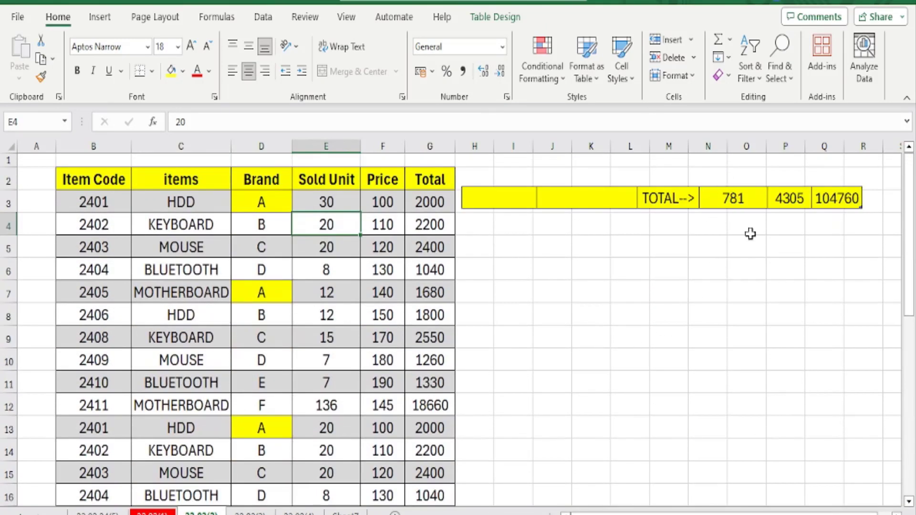
Inspect Price, Total and Sold Unit cells and confirm the TOTAL shows 781
click(380, 200)
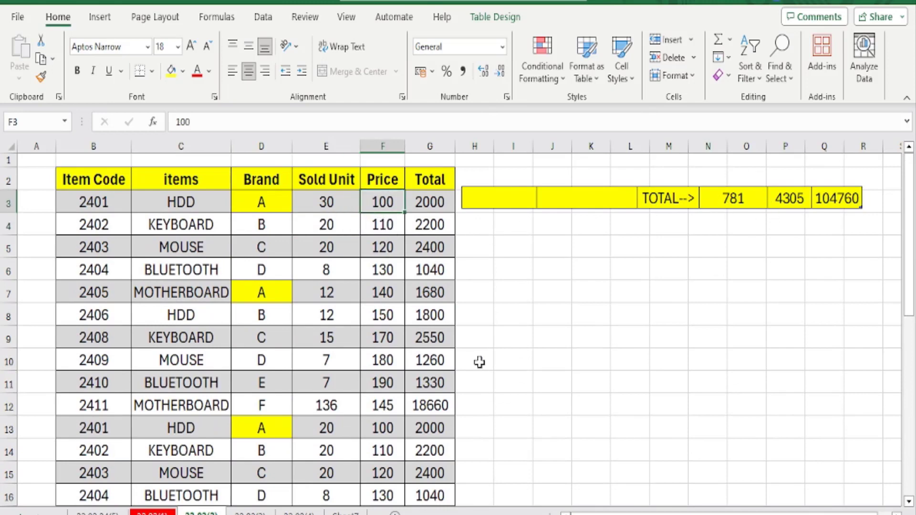
click(436, 218)
click(434, 427)
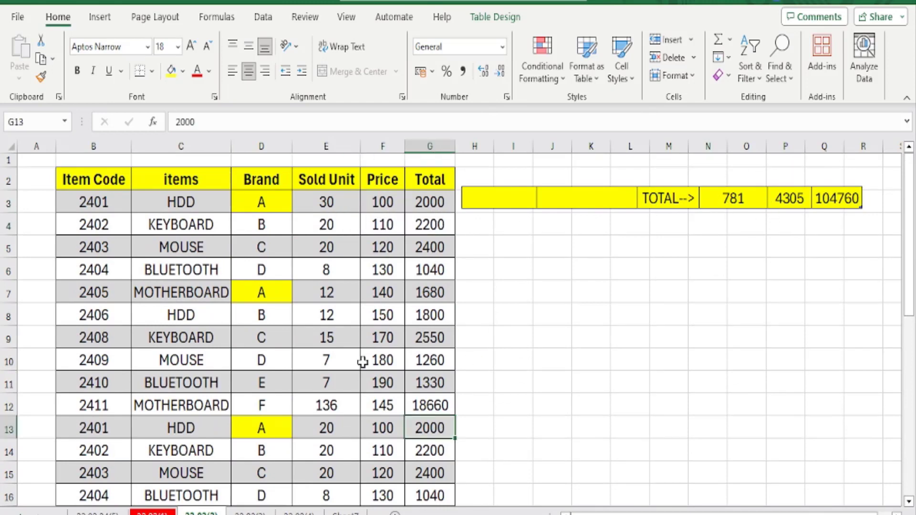
click(337, 410)
scroll(362, 448, down, 5)
scroll(353, 451, down, 2)
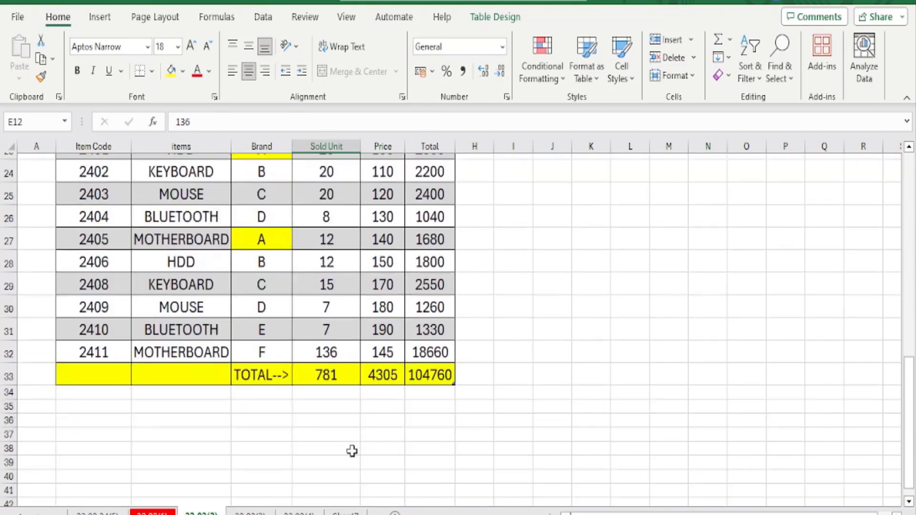
scroll(352, 451, up, 2)
scroll(387, 425, up, 6)
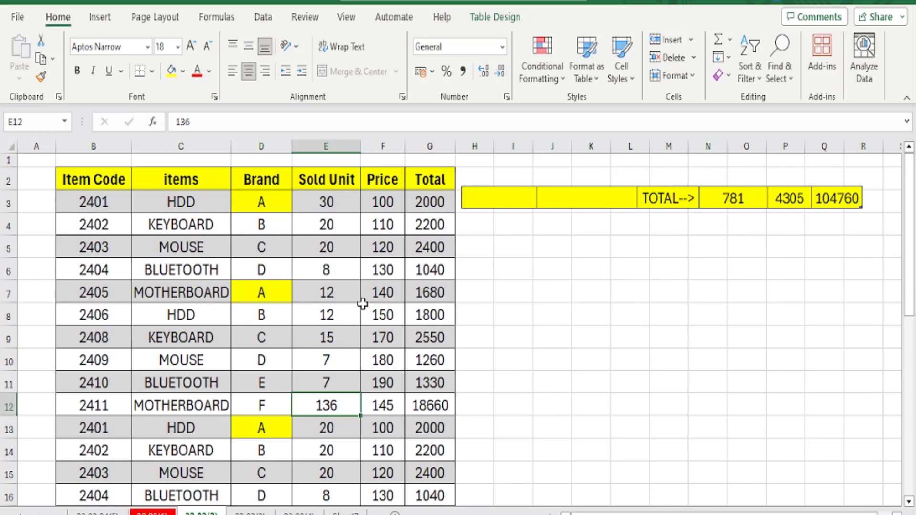
scroll(362, 303, down, 6)
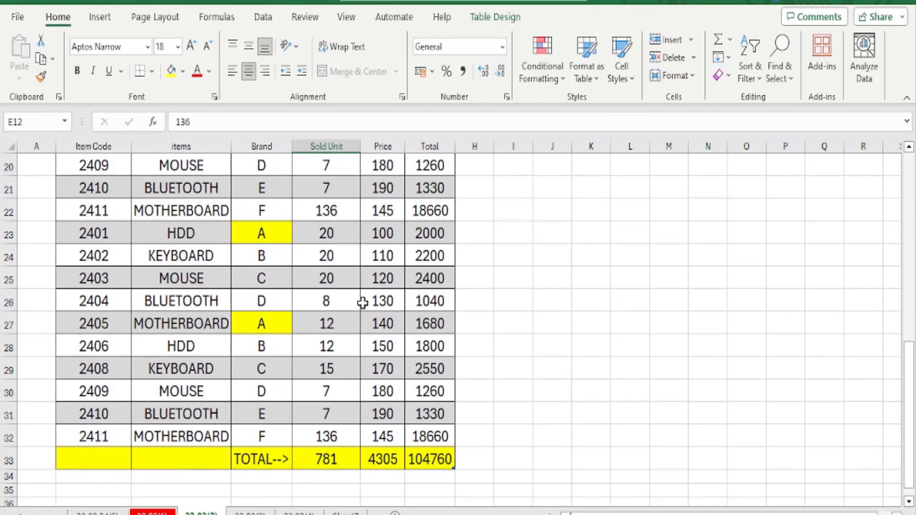
scroll(363, 303, up, 6)
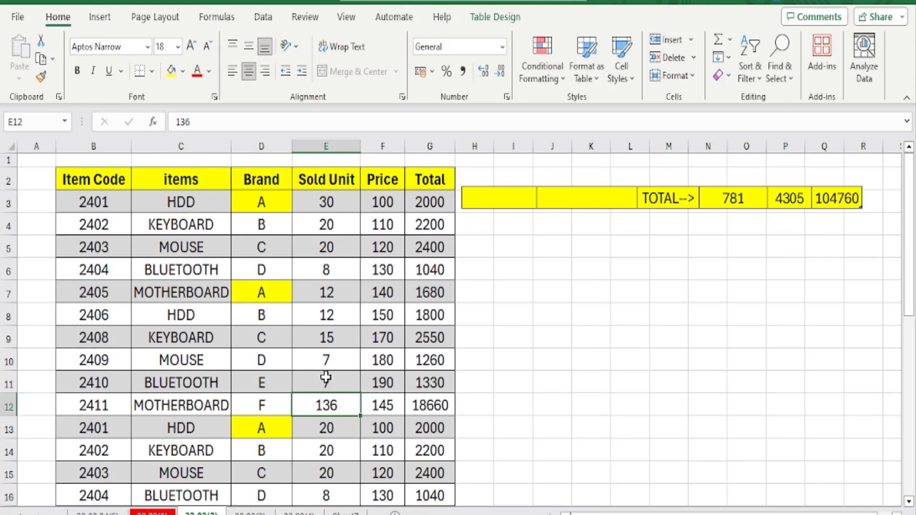
On sheet 22.02(3), insert a clustered column chart of items and Sold Unit, then reposition it
click(249, 513)
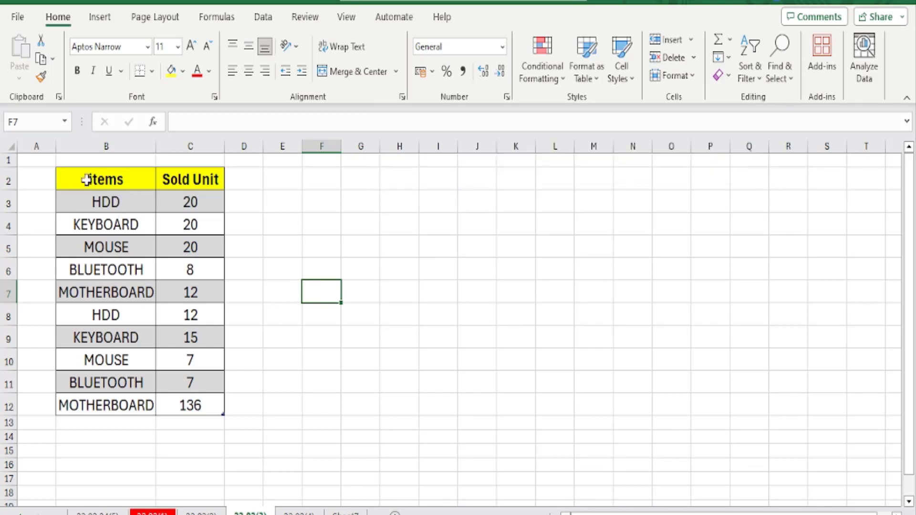
mouse_move(79, 178)
mouse_down()
mouse_move(169, 327)
mouse_move(190, 406)
mouse_up()
click(99, 16)
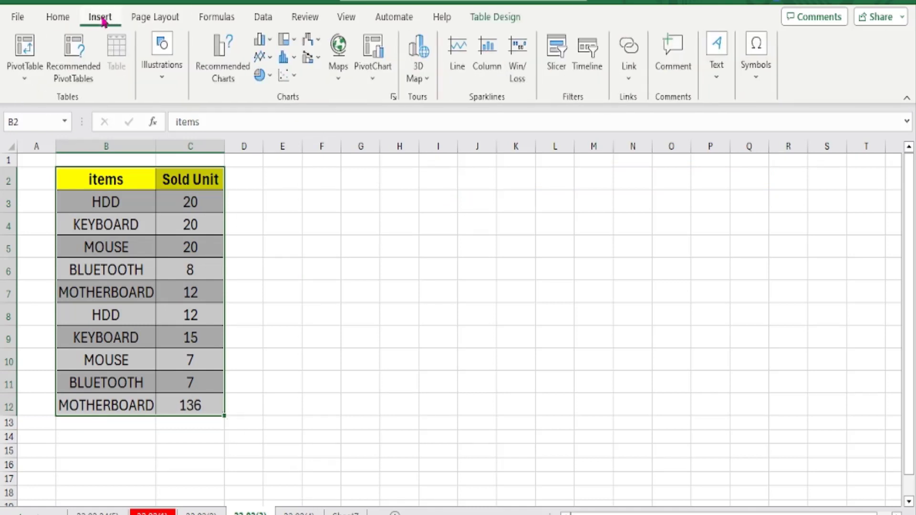
click(261, 45)
click(276, 89)
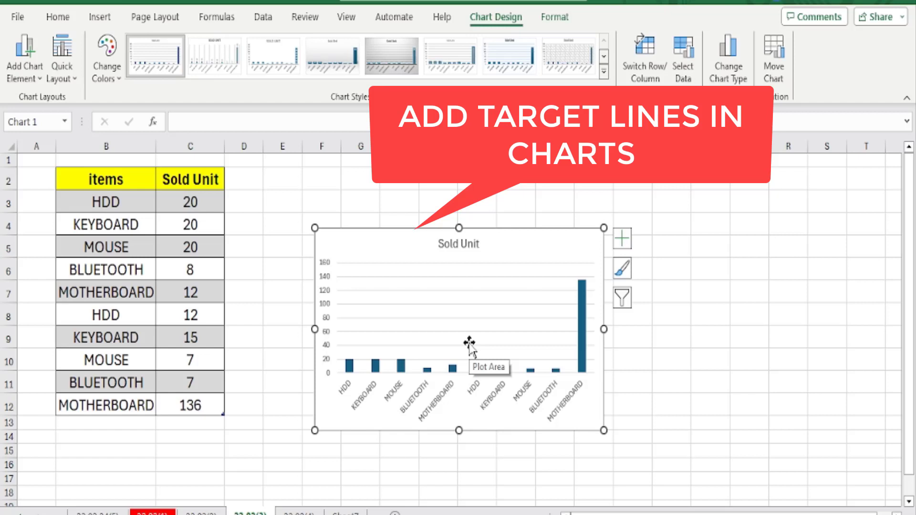
drag(409, 240, 499, 202)
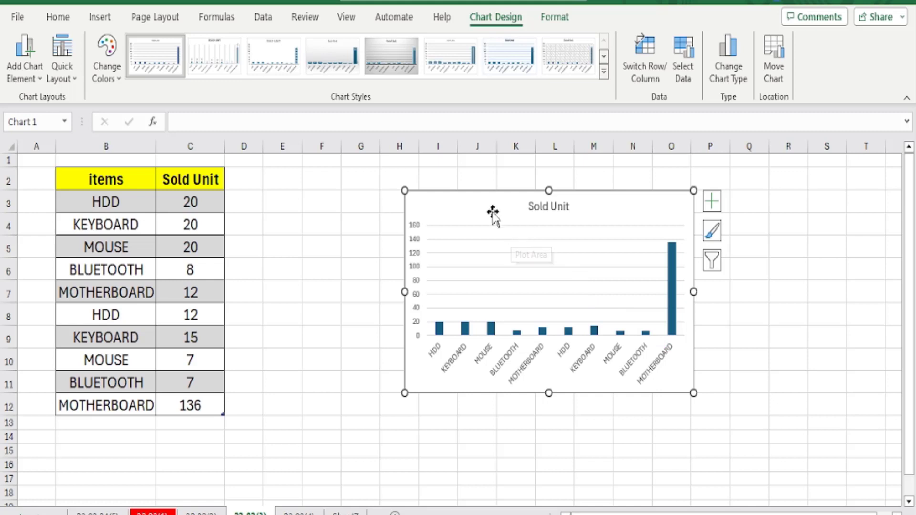
Delete the chart and add an autofitted Target header in D2
key(Delete)
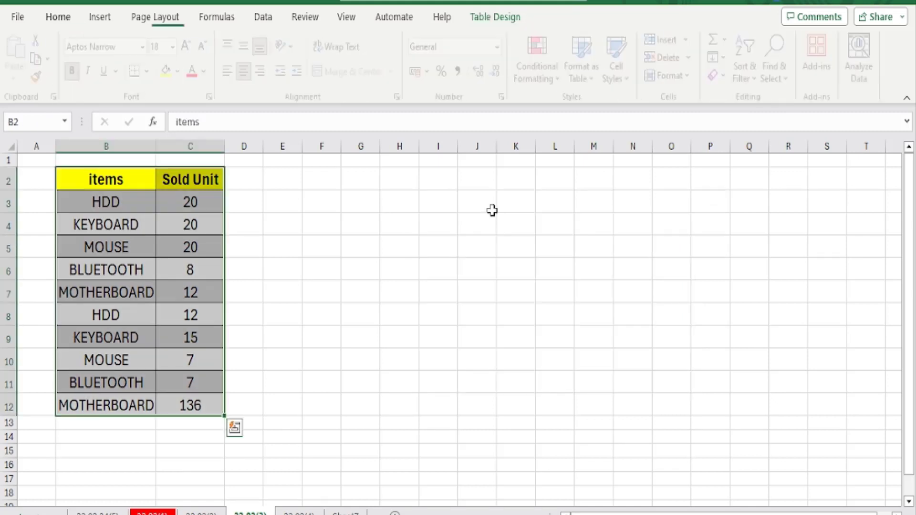
click(256, 175)
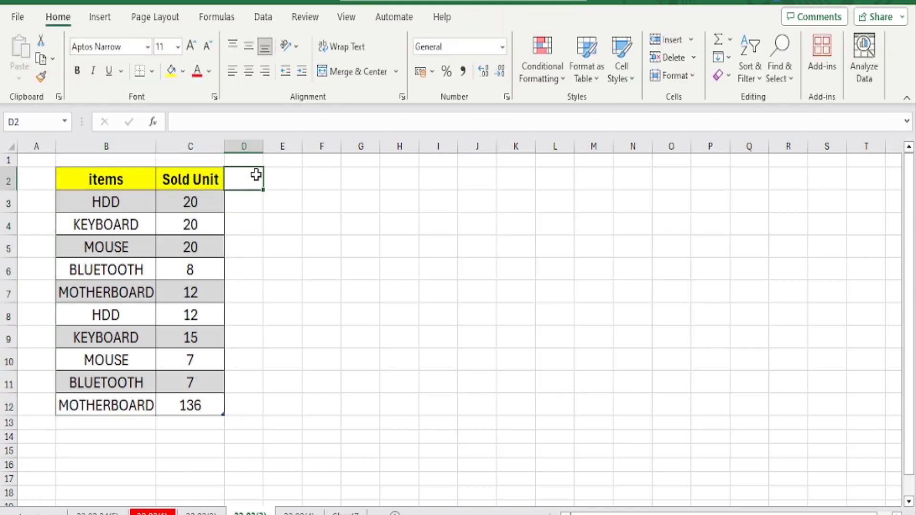
text(Target)
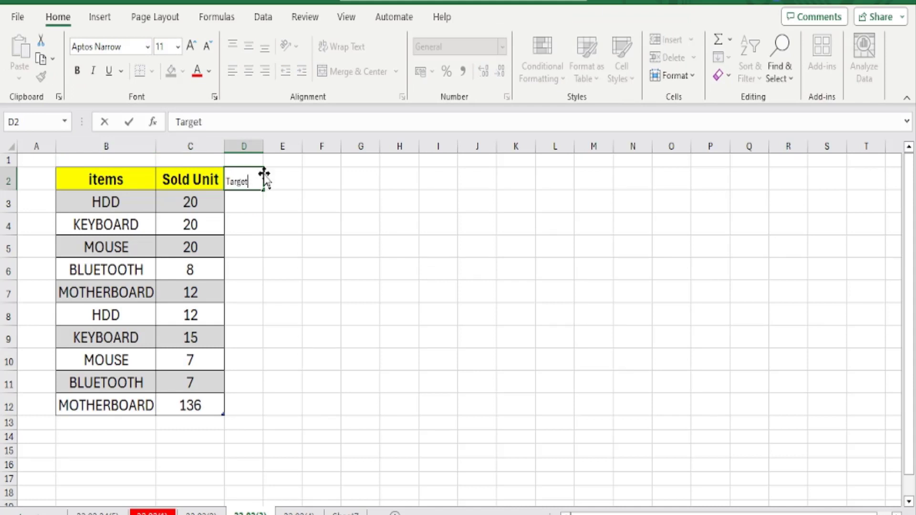
click(306, 180)
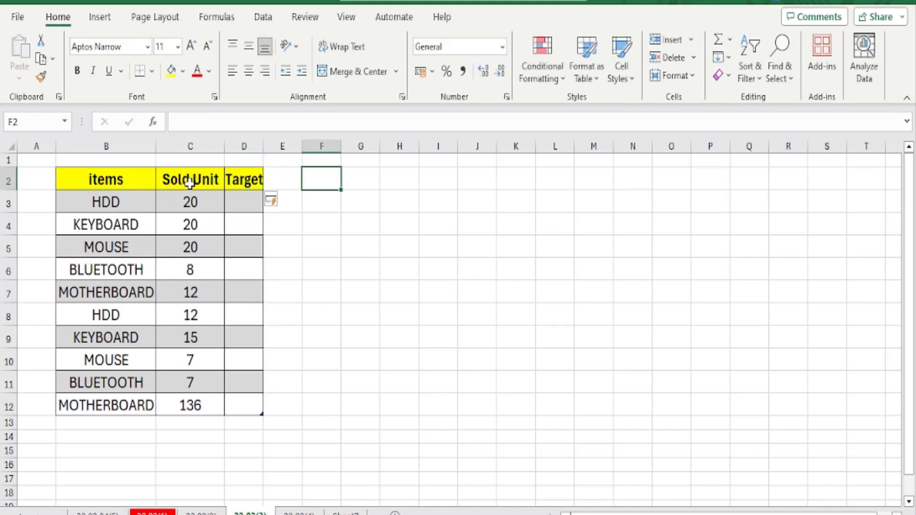
double_click(266, 153)
Fill a target of 15 down D3:D12 and select the table B2:D12
click(251, 204)
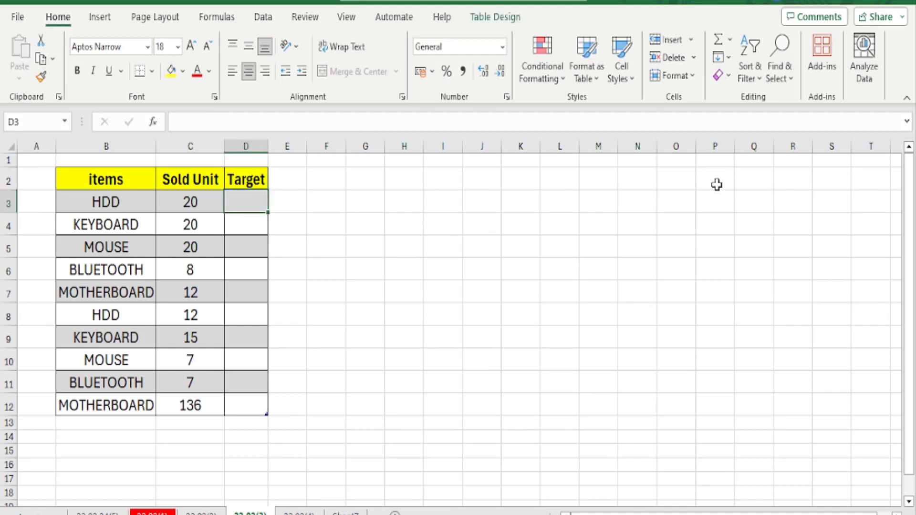
text(25)
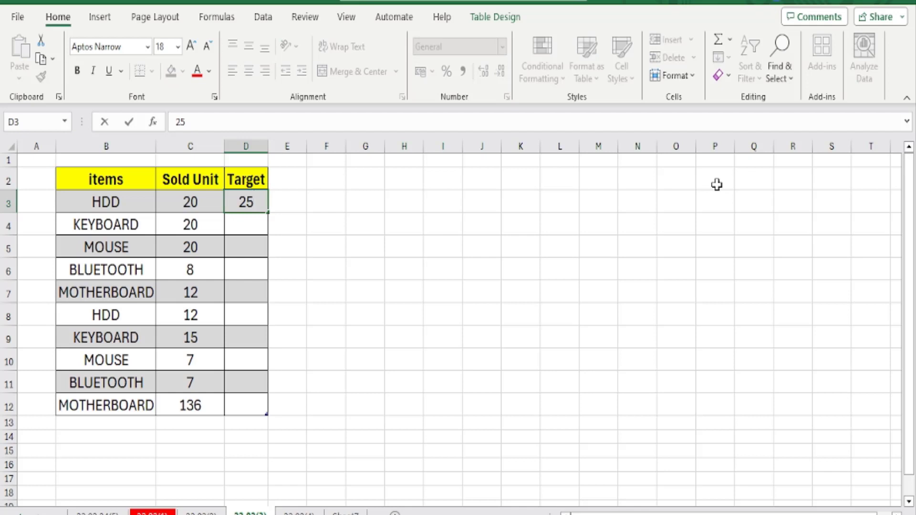
key(BackSpace)
key(BackSpace)
text(15)
key(Return)
key(Up)
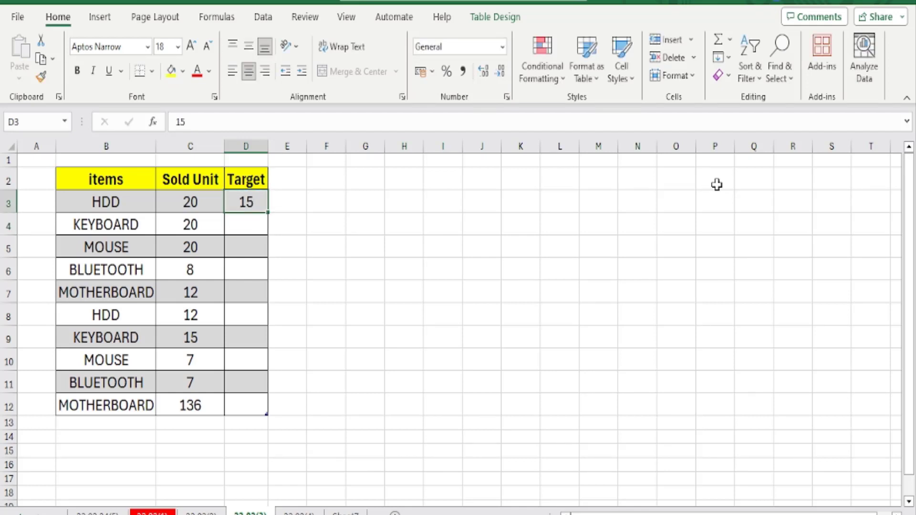
double_click(268, 212)
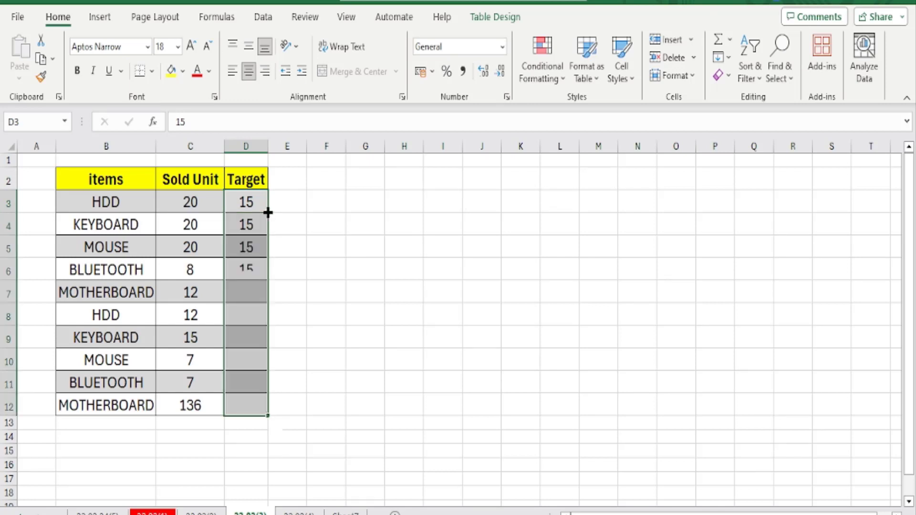
drag(82, 176, 244, 403)
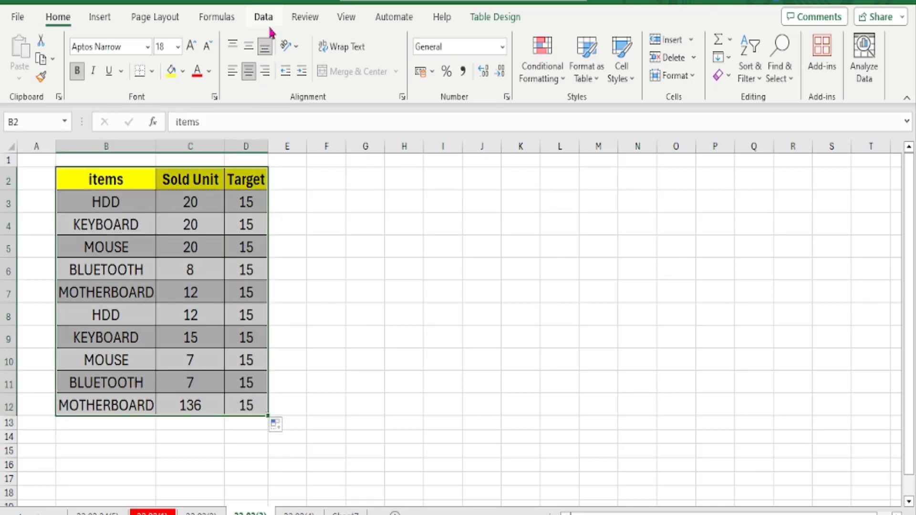
Insert a clustered column chart of the Sold Unit and Target table
click(100, 18)
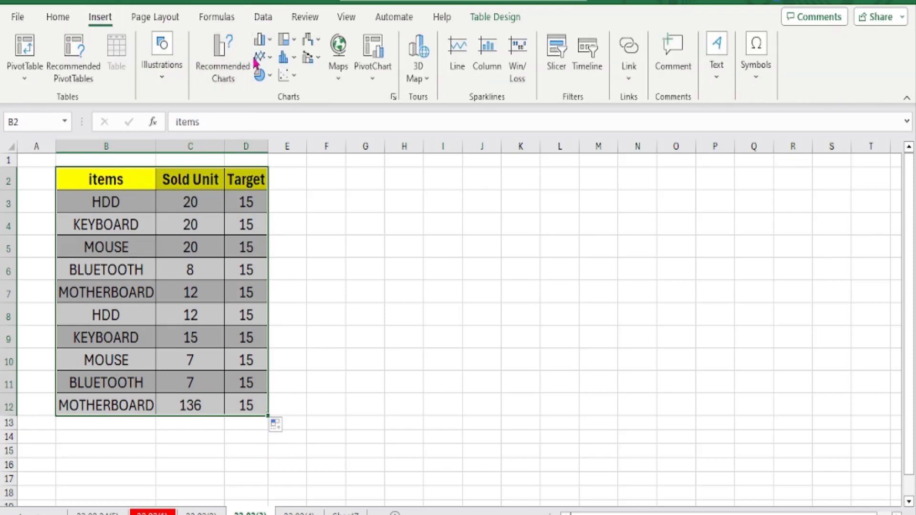
click(261, 41)
click(278, 92)
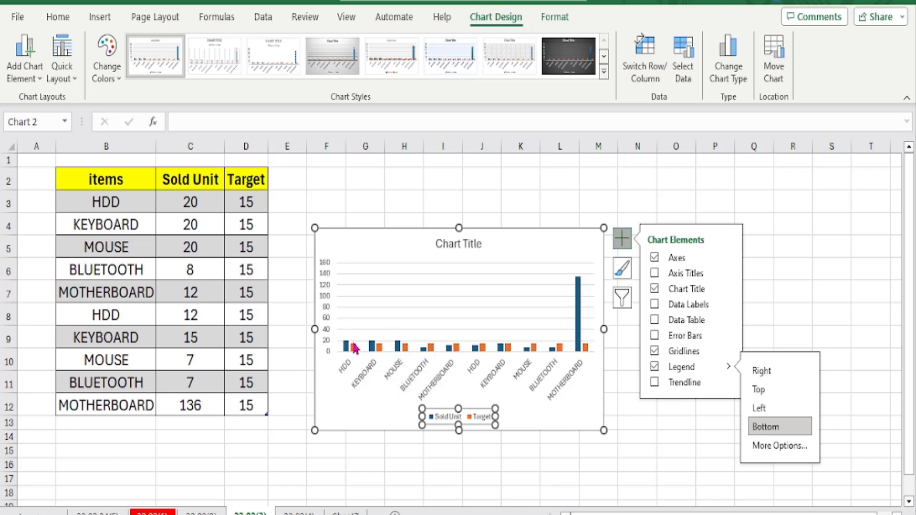
Move the chart beside the table and drag its corner to make it larger
click(194, 204)
drag(194, 204, 190, 405)
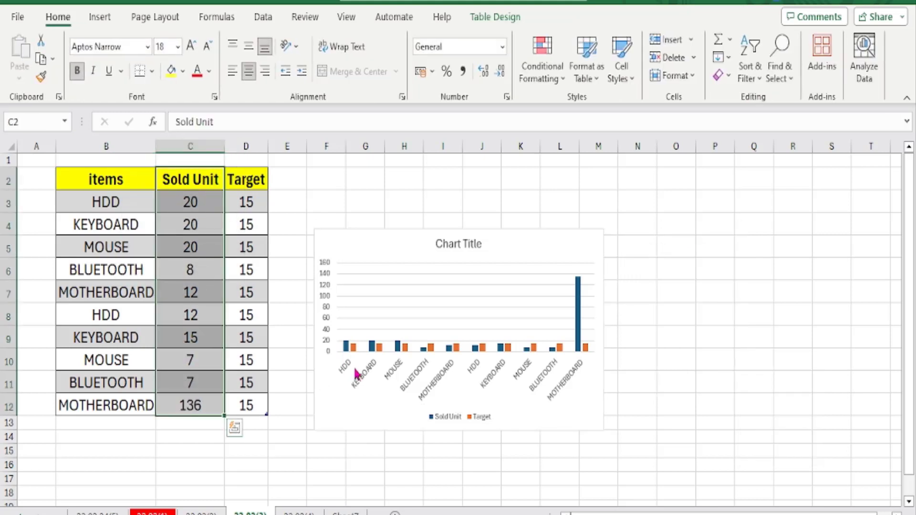
click(282, 311)
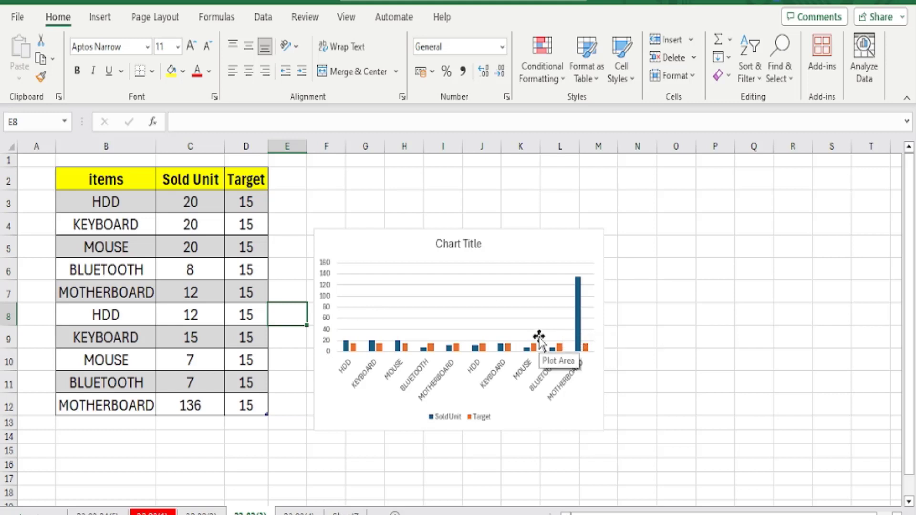
click(539, 337)
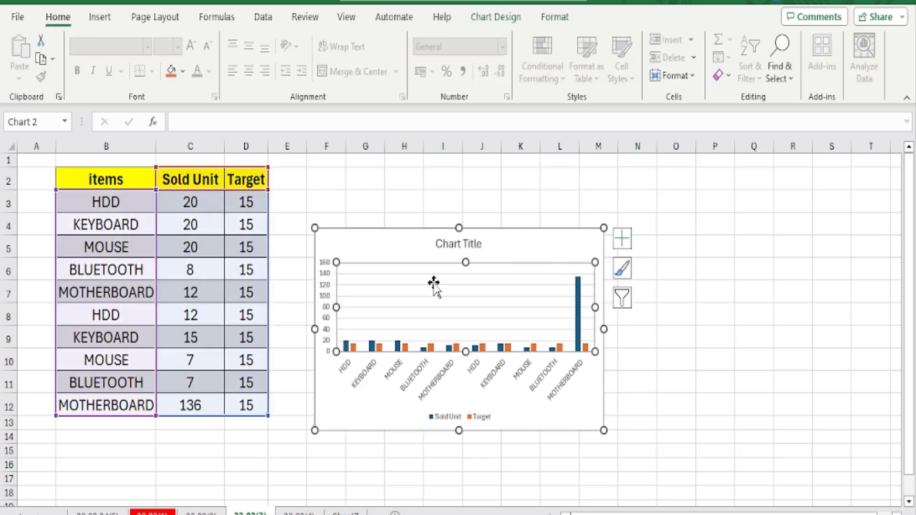
drag(410, 246, 400, 179)
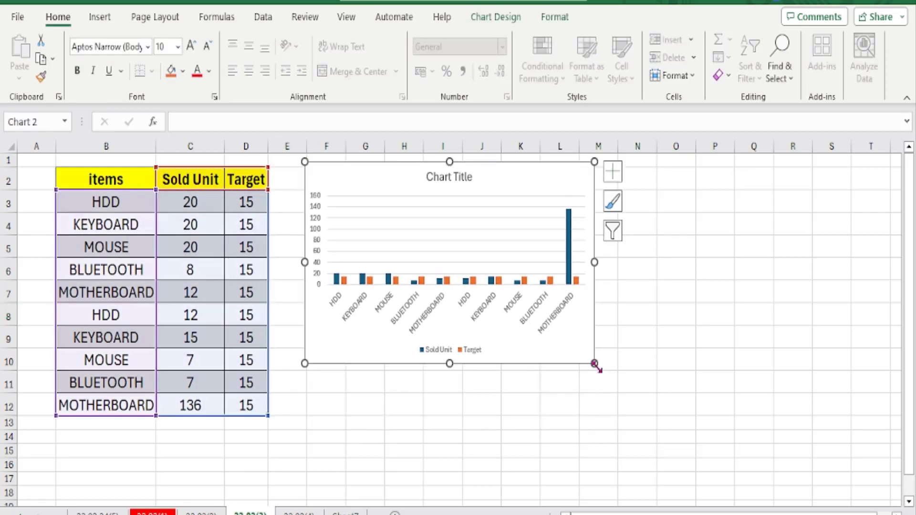
drag(594, 363, 688, 451)
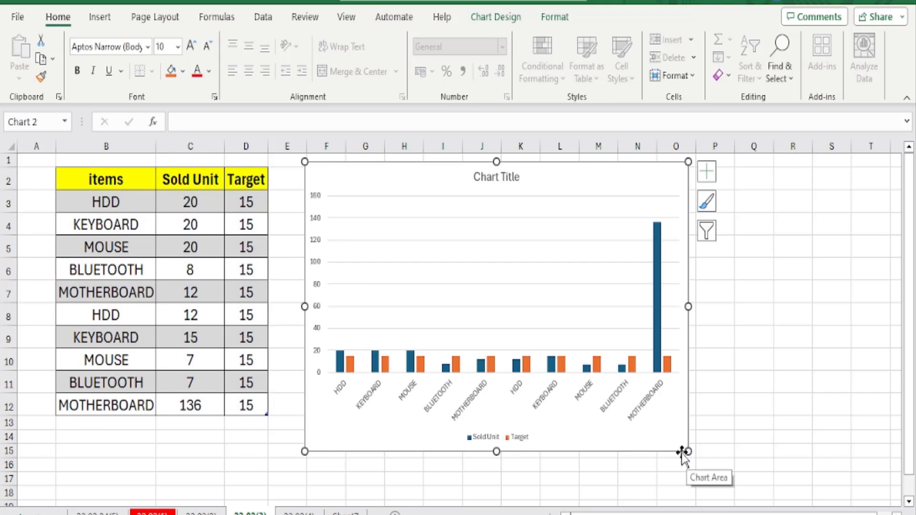
Change the Target series to a Line over the Sold Unit columns, then select D4
click(386, 370)
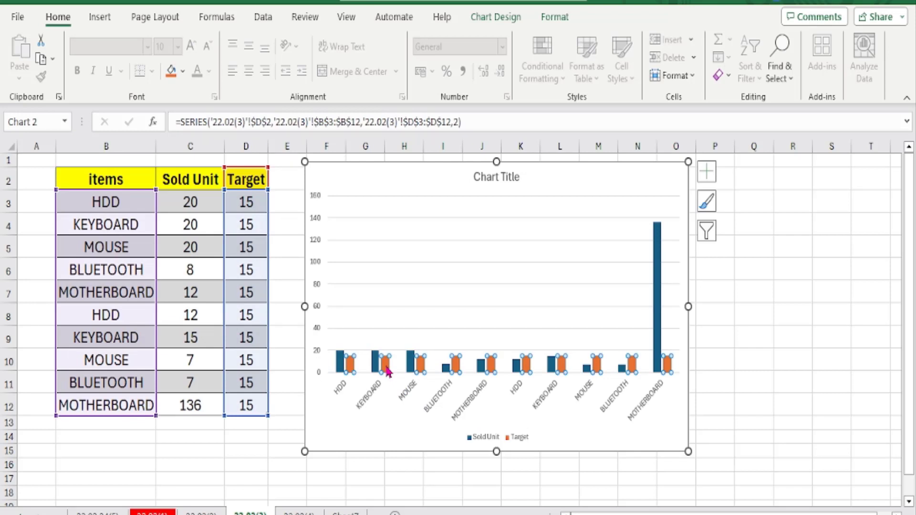
right_click(387, 371)
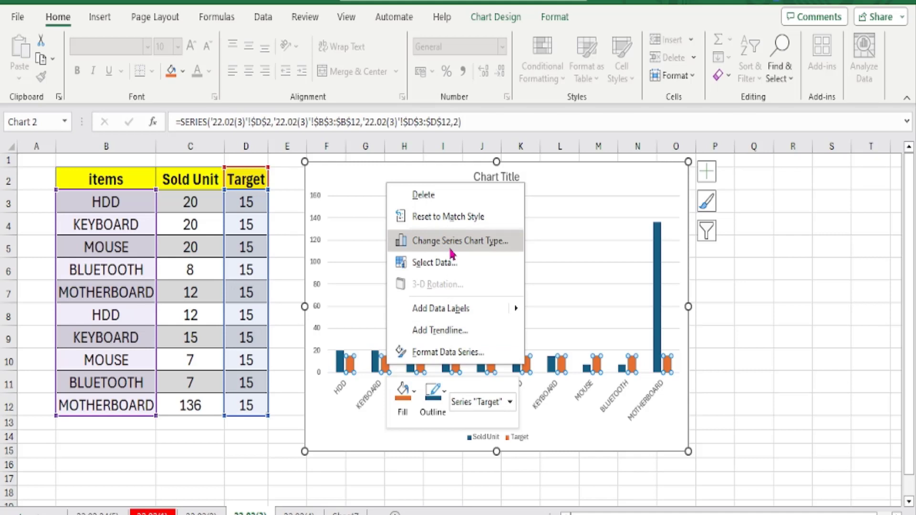
click(451, 248)
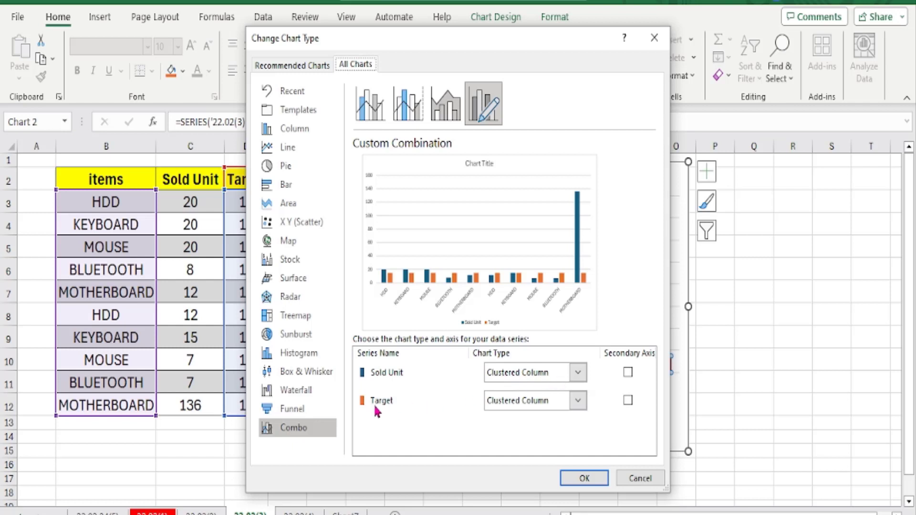
click(576, 403)
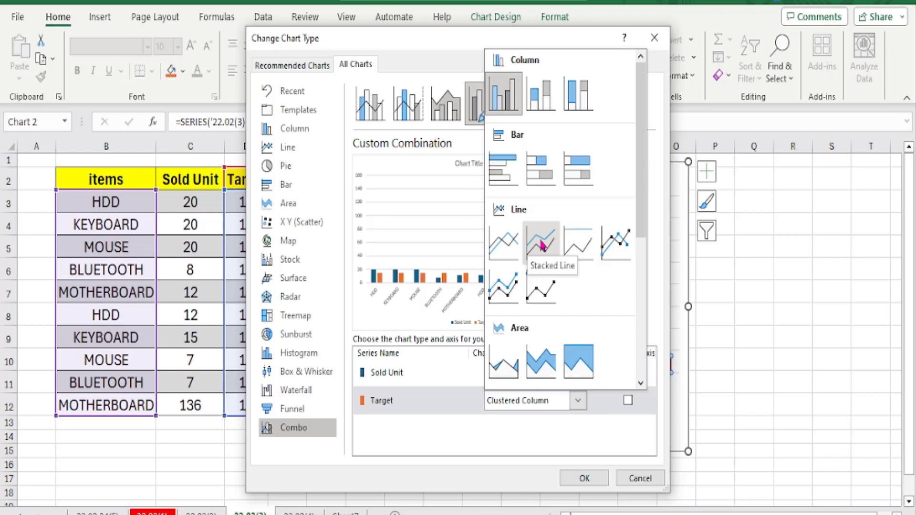
click(501, 245)
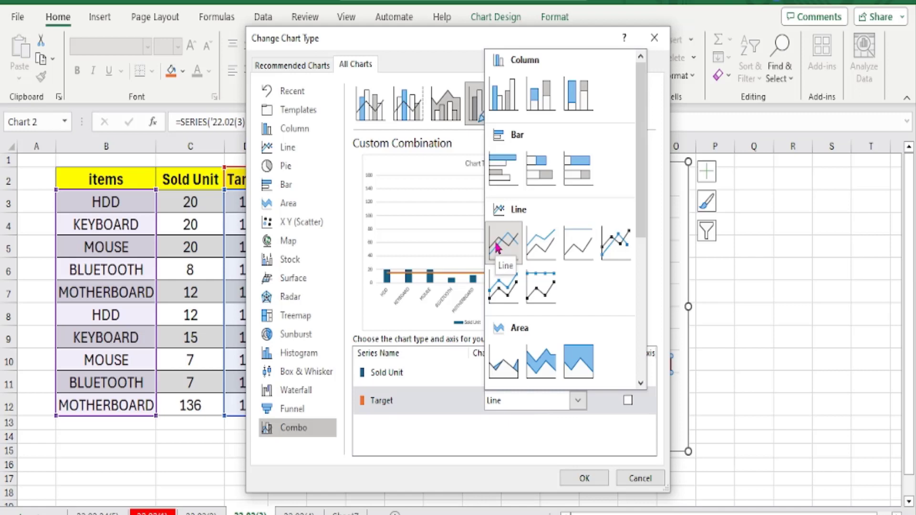
click(577, 479)
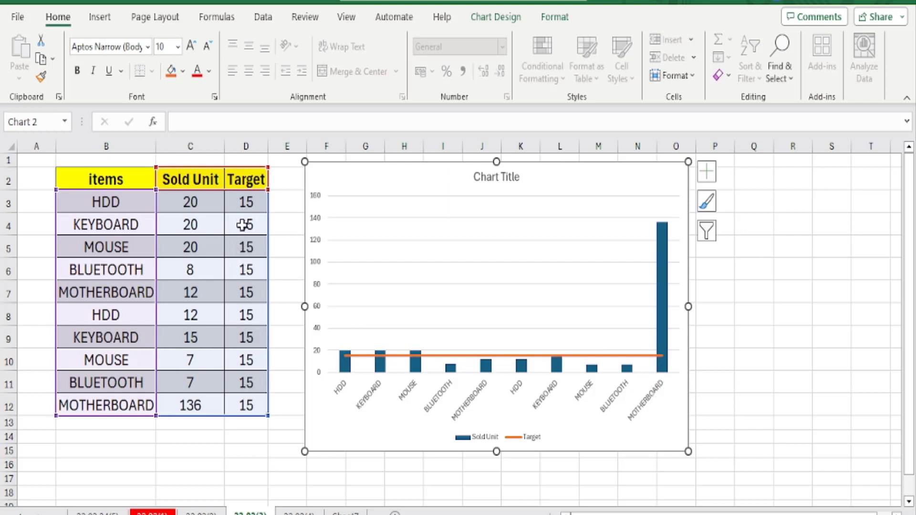
click(242, 231)
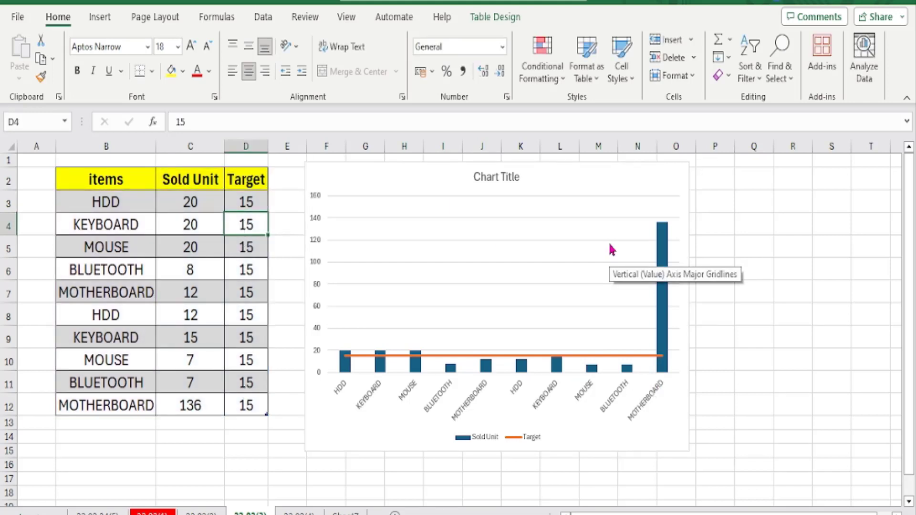
Enter Target values 18, 25 and 35 in D4:D6, 65 in D8 and 45 in D10
text(18)
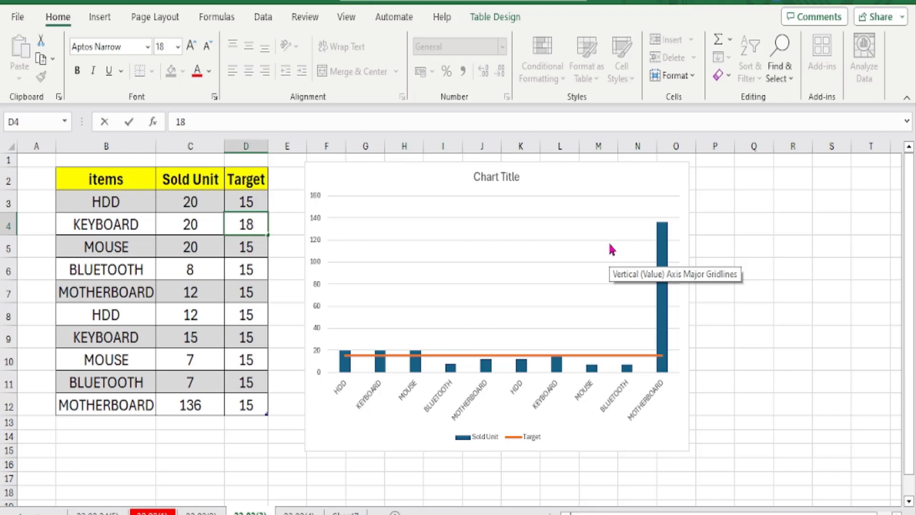
key(Return)
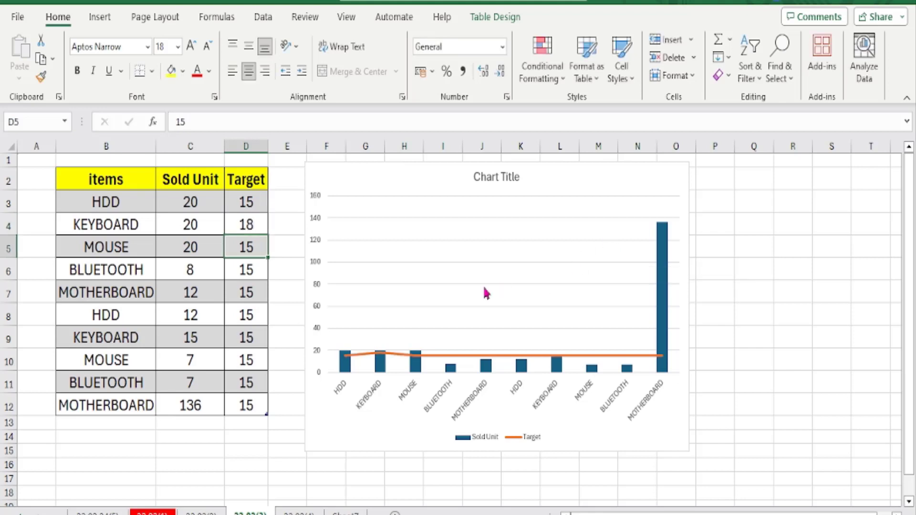
text(25)
key(Return)
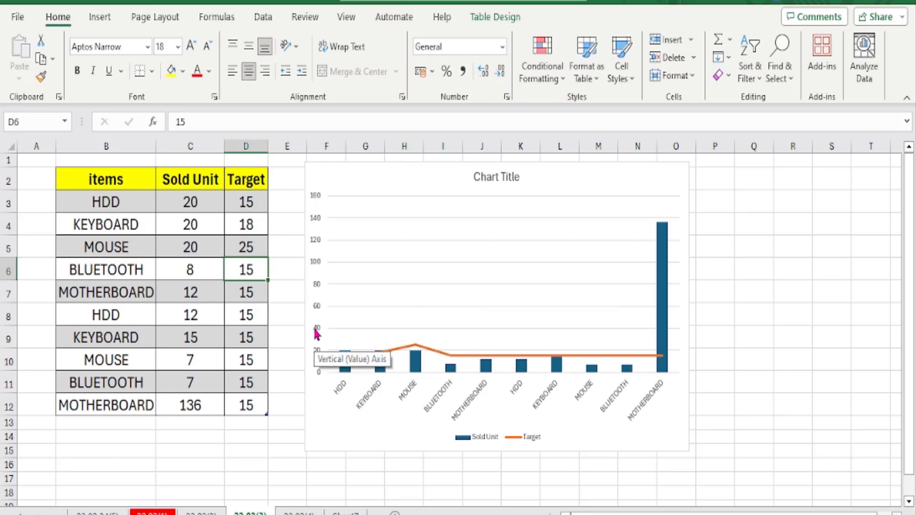
text(35)
key(Return)
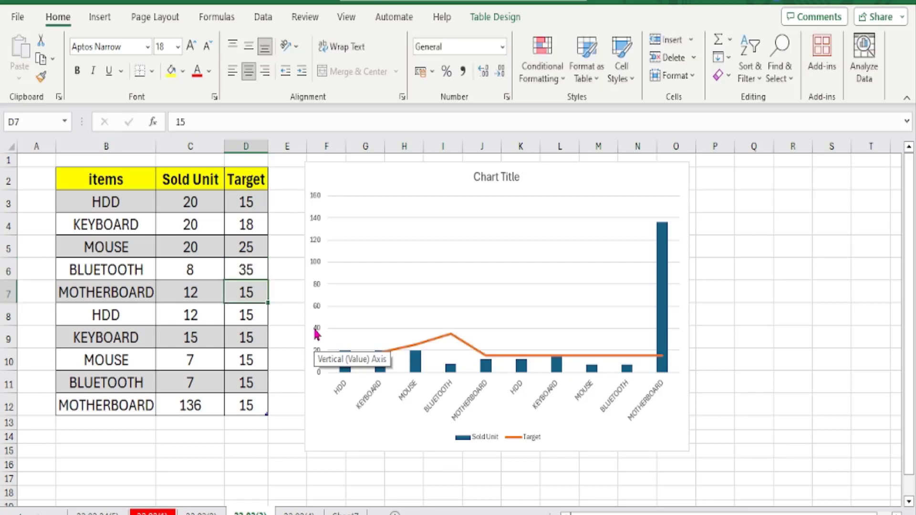
click(245, 315)
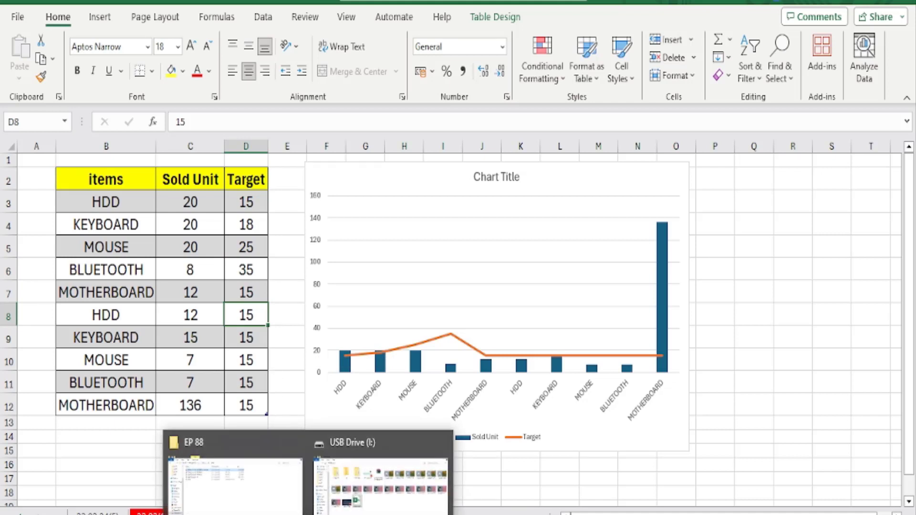
text(65)
key(Return)
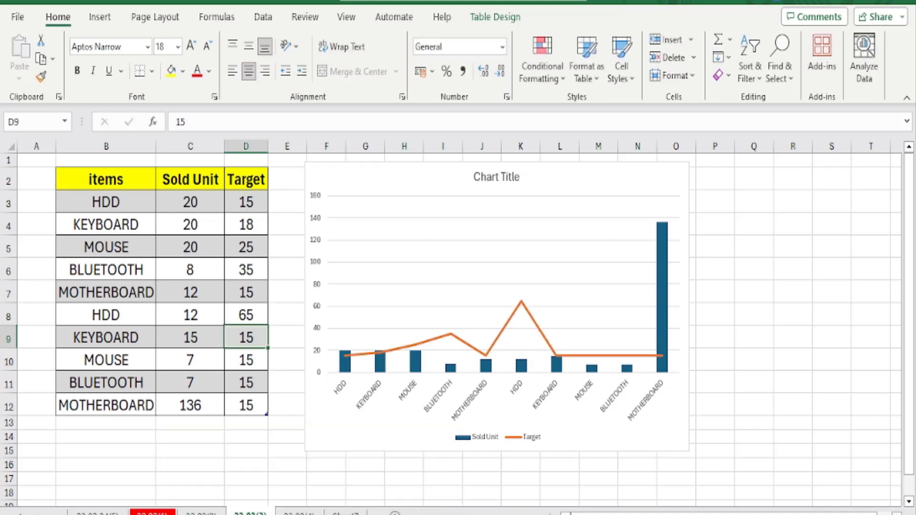
click(253, 362)
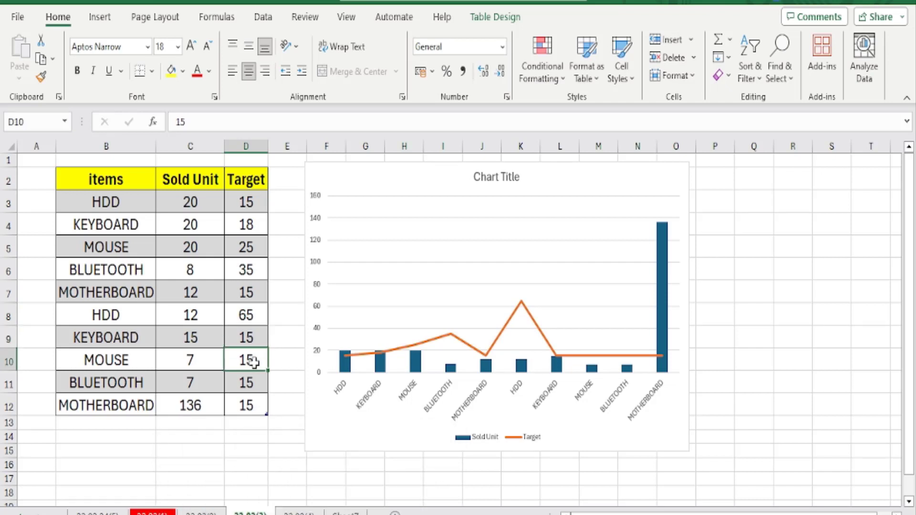
text(45)
key(Return)
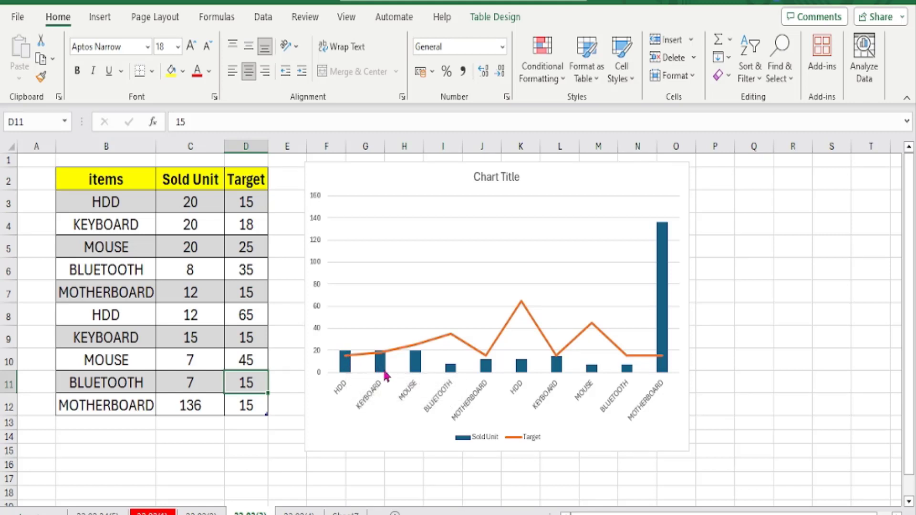
mouse_move(415, 362)
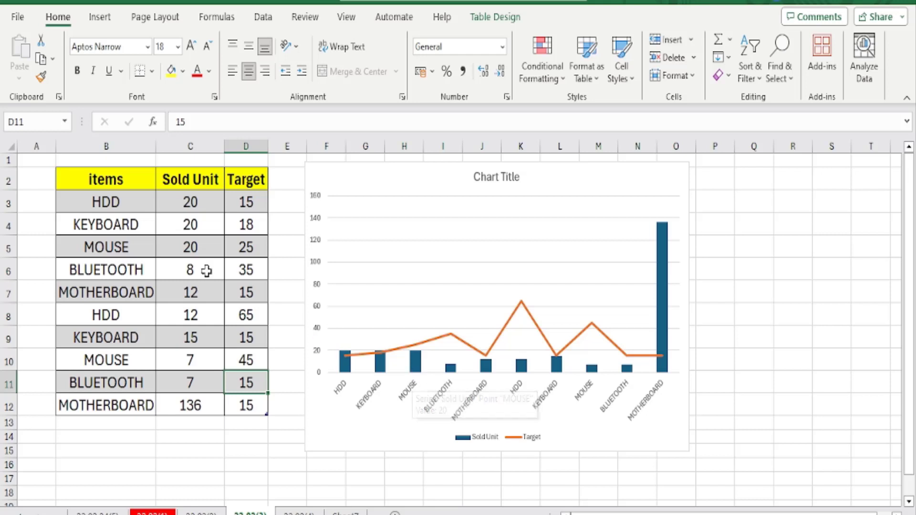
click(244, 247)
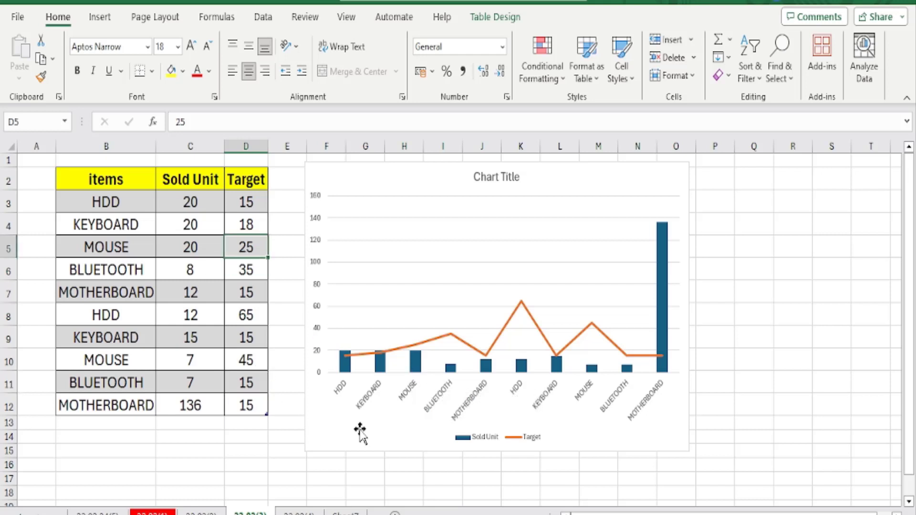
click(189, 252)
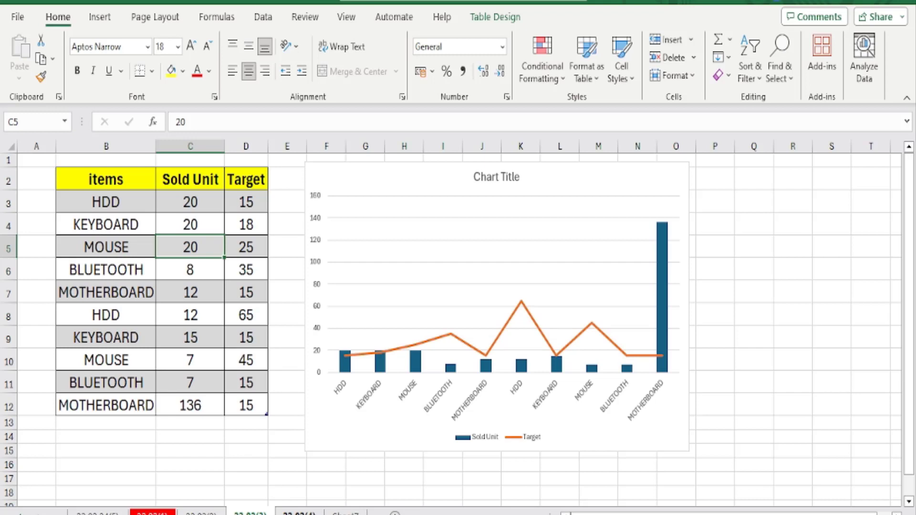
Switch to the 22.02(4) sheet and select the Sold Unit values C3:C12
click(299, 512)
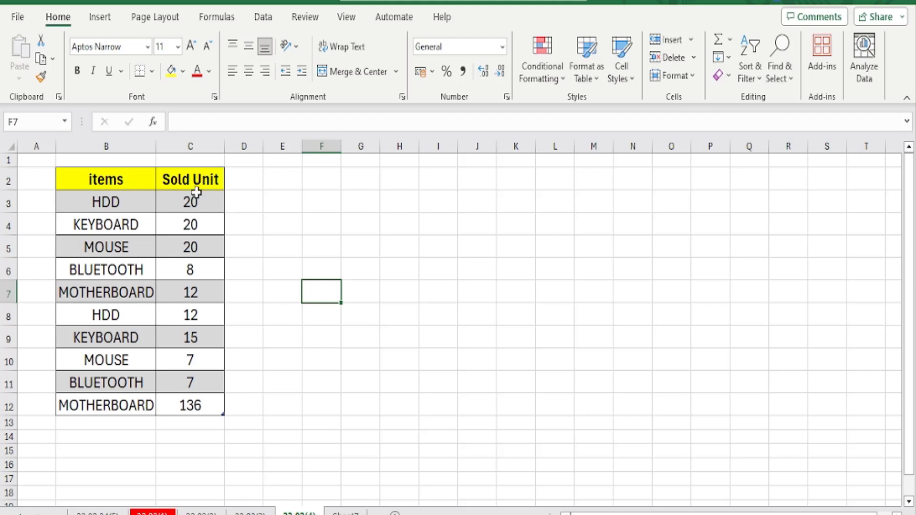
drag(193, 203, 213, 401)
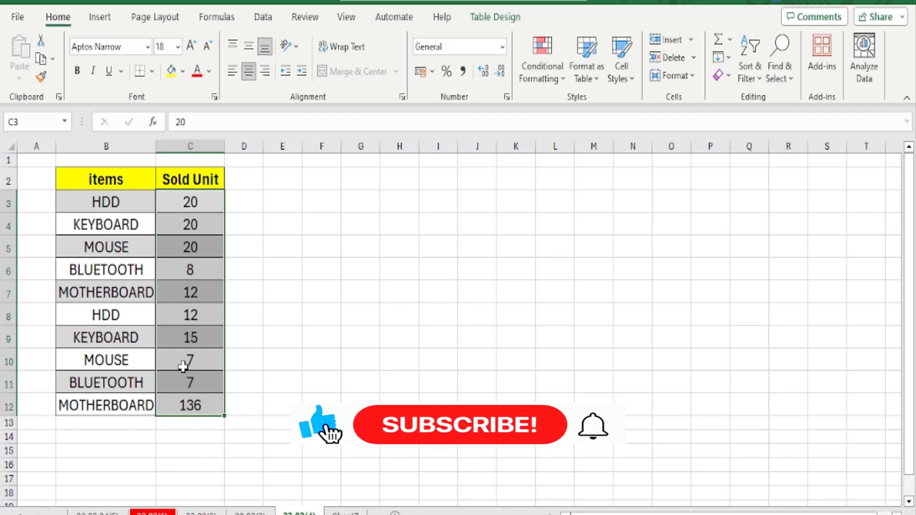
key(ctrl+1)
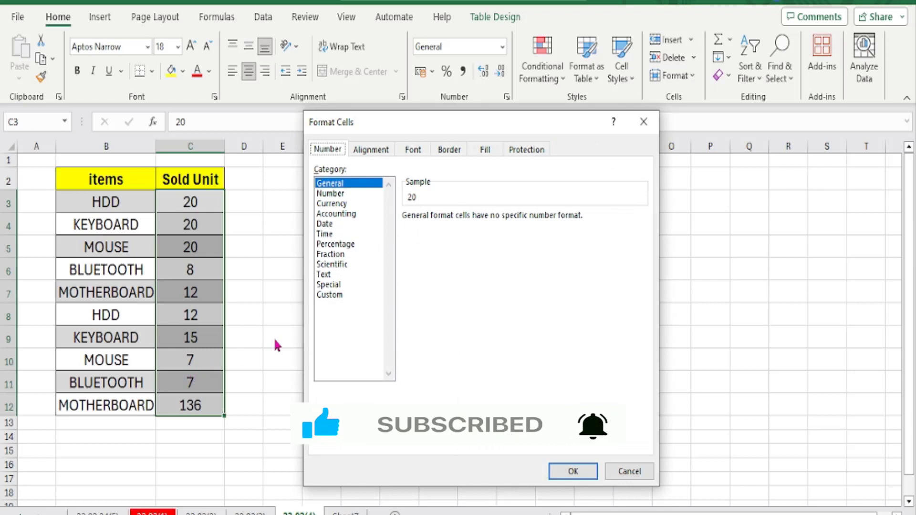
click(330, 295)
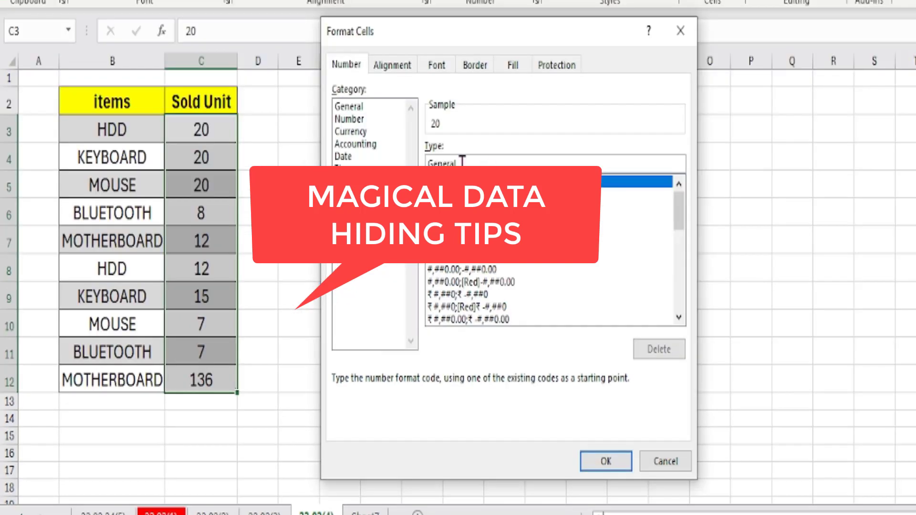
click(473, 164)
key(BackSpace)
key(BackSpace)
key(BackSpace)
key(BackSpace)
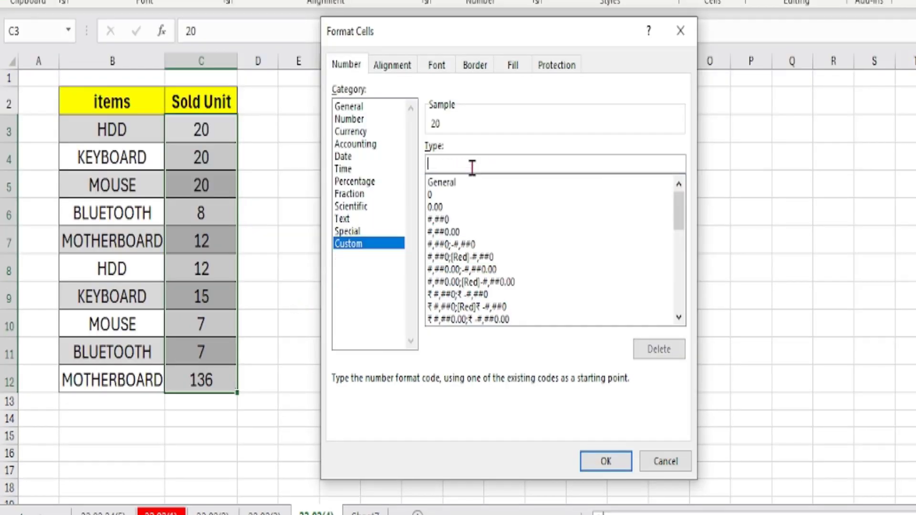
key(BackSpace)
key(BackSpace)
key(BackSpace)
text(;;;)
click(605, 461)
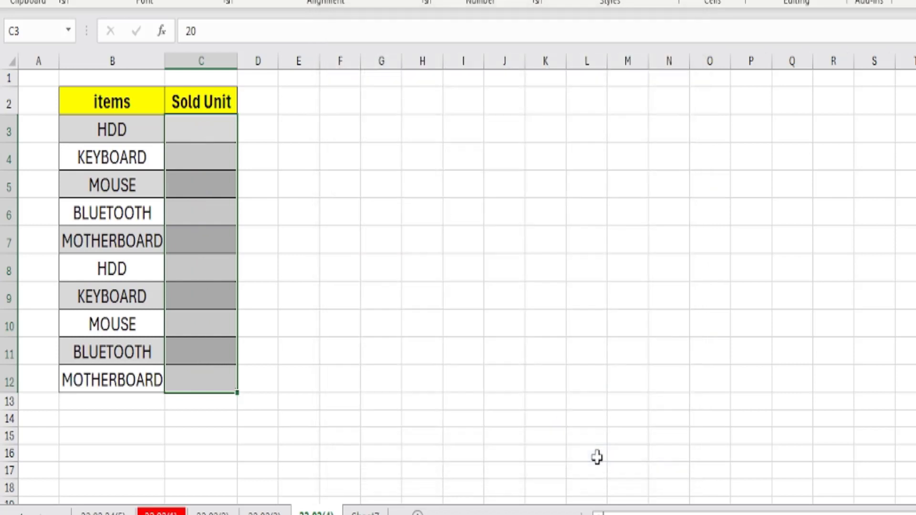
click(290, 165)
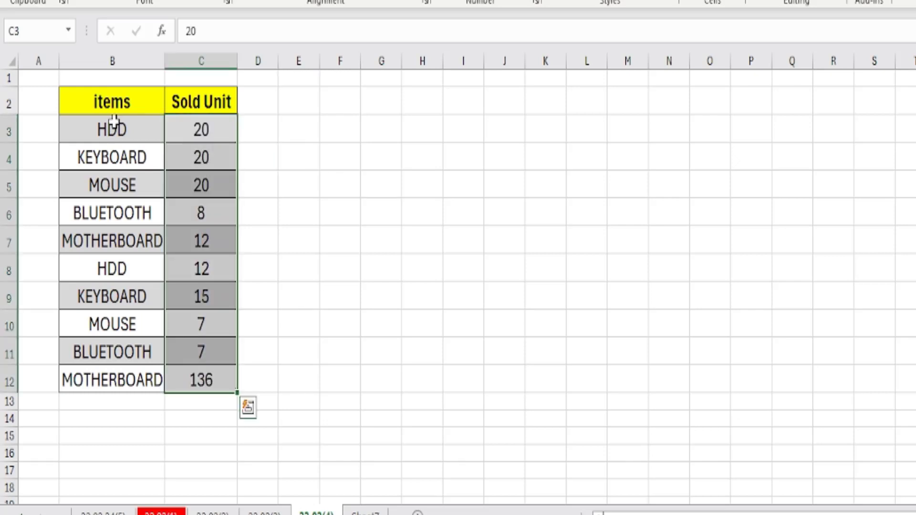
Replace General with the custom format #;; on item names B3:B12 to hide them
drag(113, 125, 111, 384)
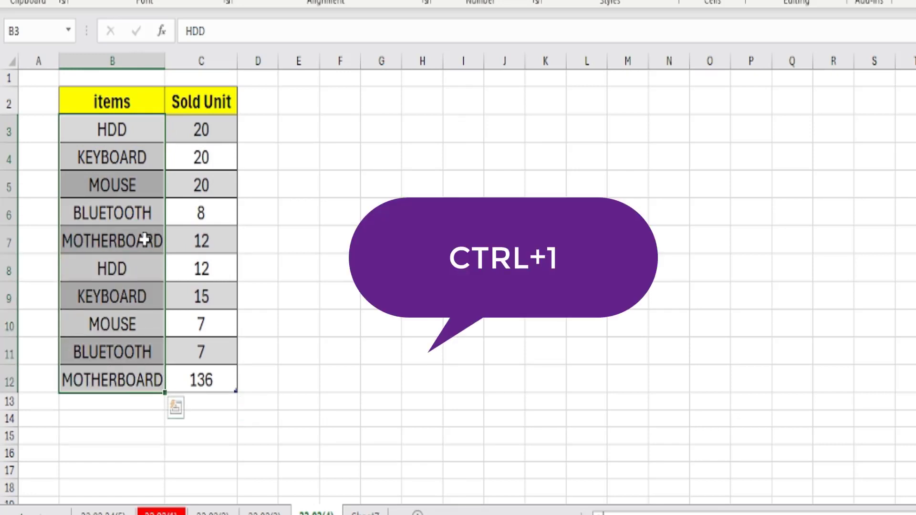
key(ctrl+1)
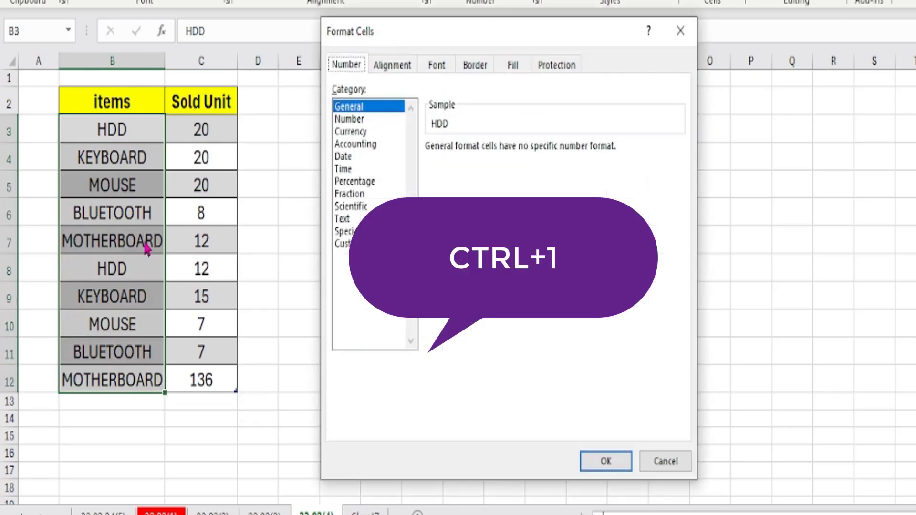
click(349, 244)
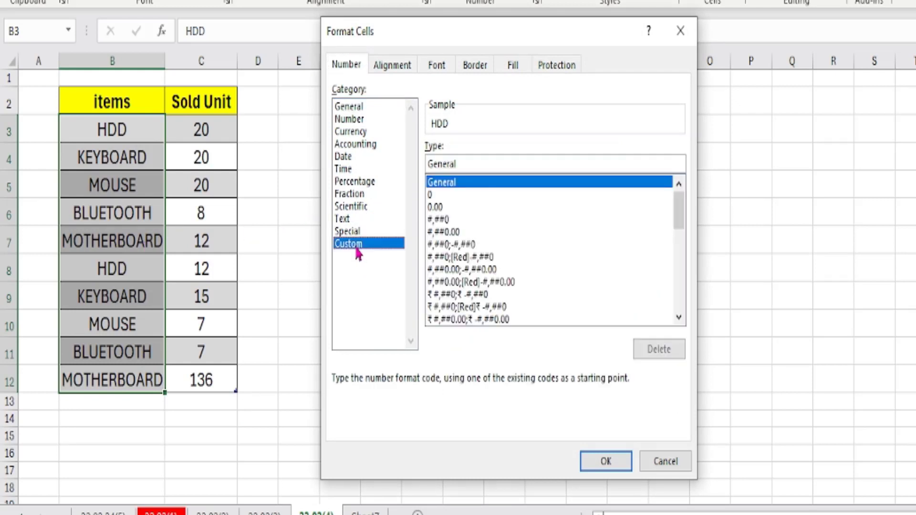
click(482, 166)
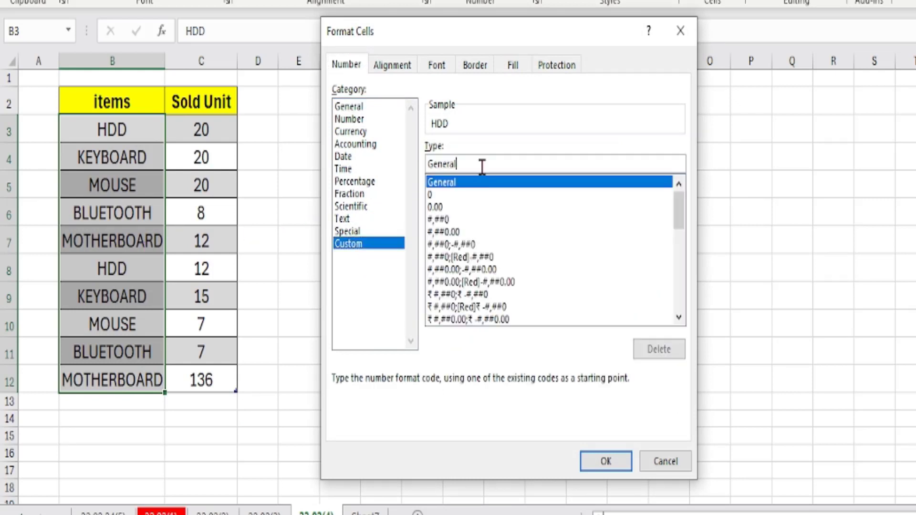
key(BackSpace)
key(BackSpace)
key(BackSpace)
key(BackSpace)
key(BackSpace)
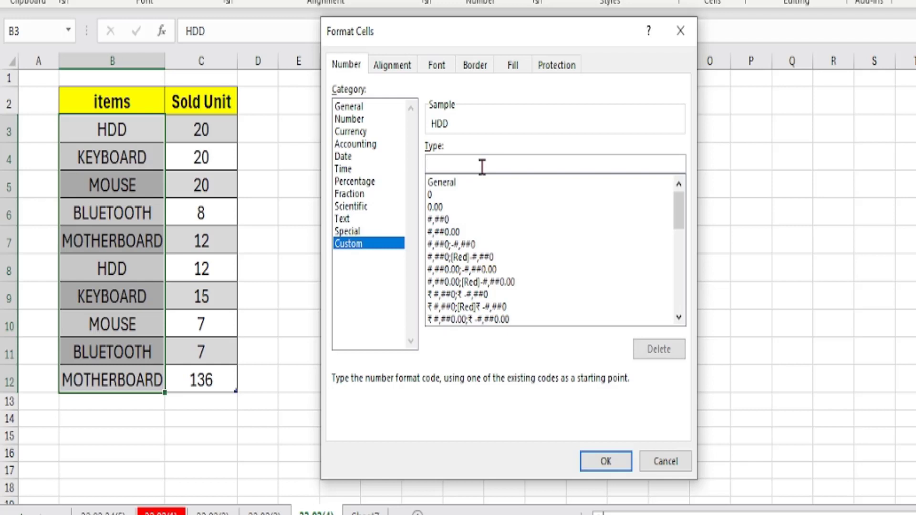
text(#)
text(;;;)
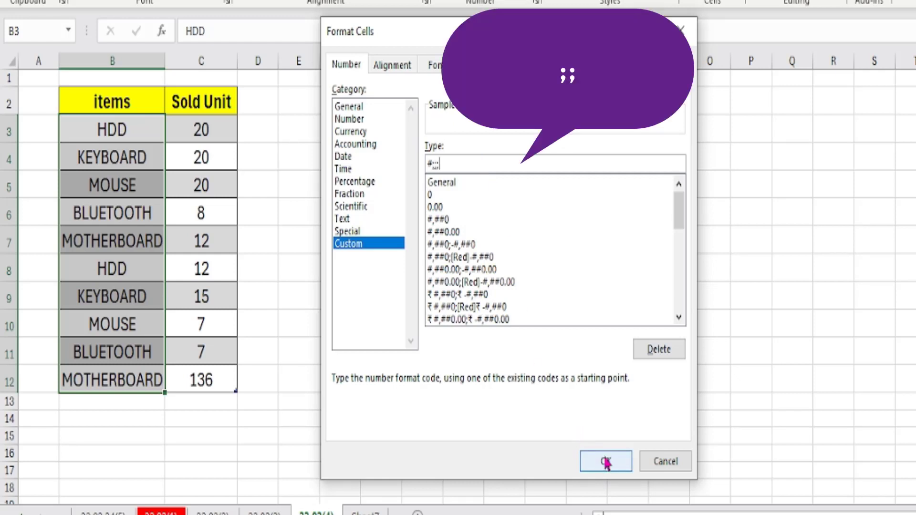
click(606, 462)
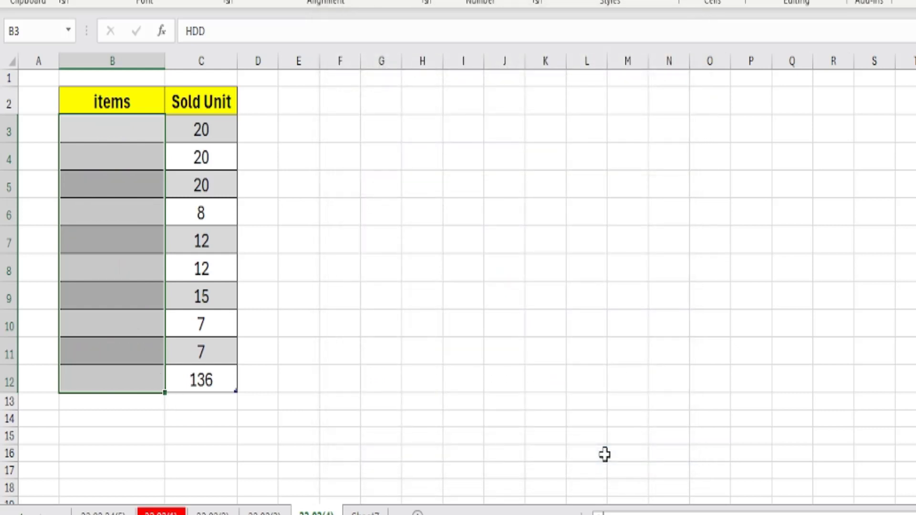
click(136, 191)
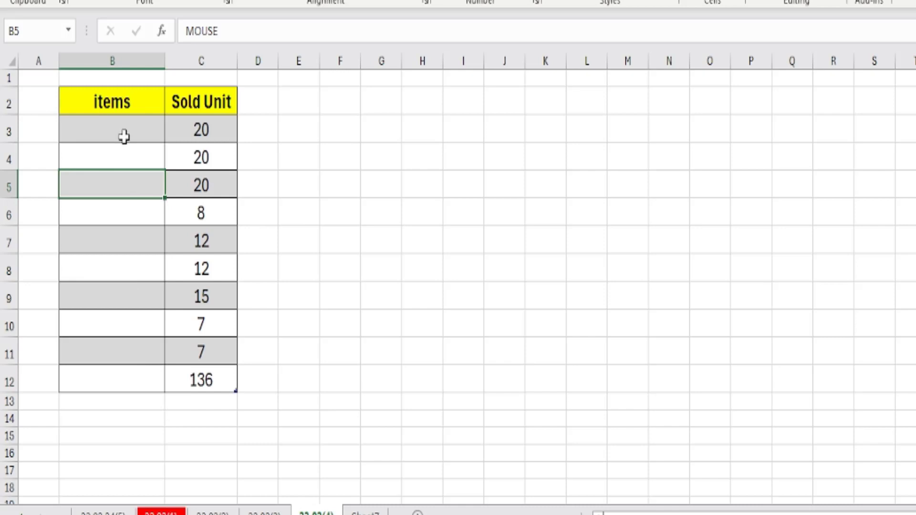
Undo the #;; format on B3:B12, leaving the fill colour unchanged, so item names reappear
drag(124, 137, 122, 380)
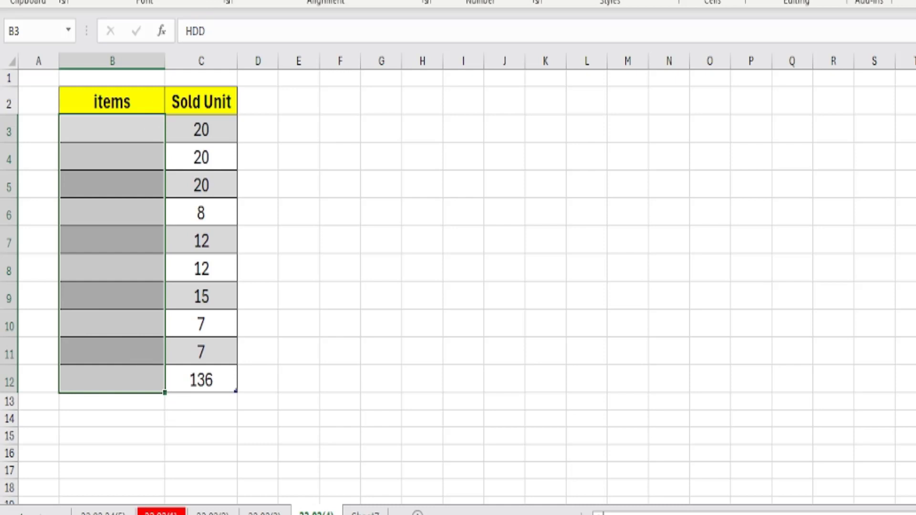
click(219, 2)
click(219, 2)
click(219, 2)
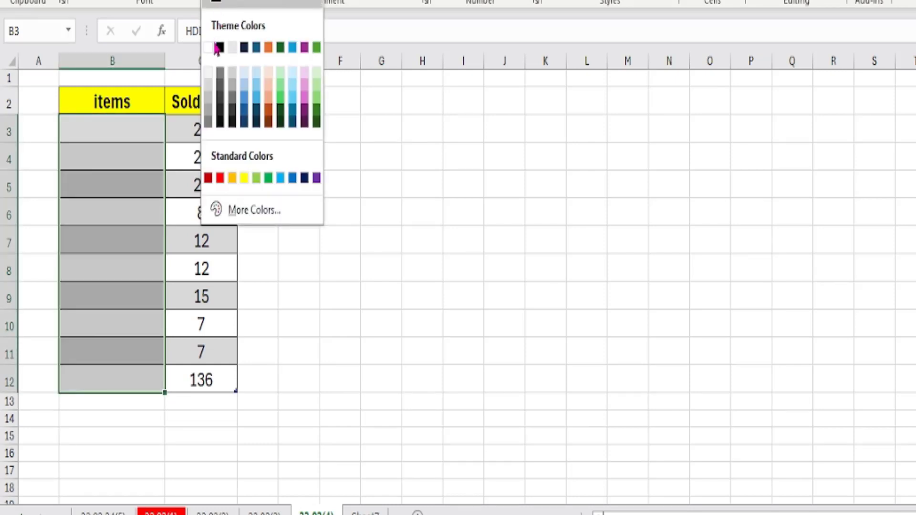
click(380, 159)
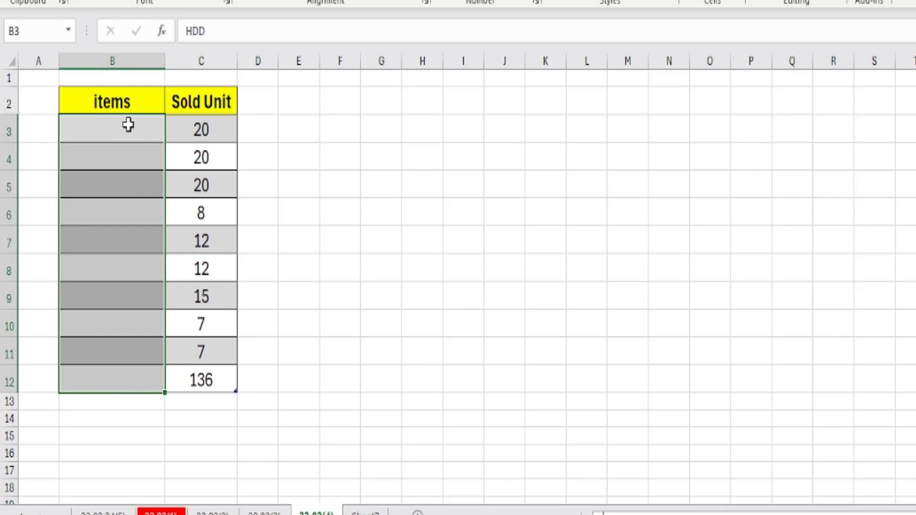
key(ctrl+z)
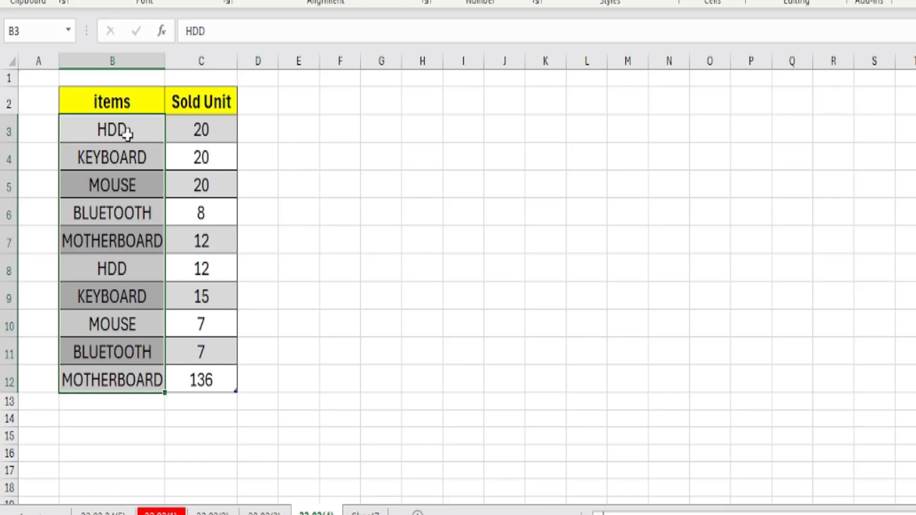
Give B3:C12, the item names and Sold Unit values, the custom format ;;;
drag(127, 135, 162, 382)
drag(162, 381, 200, 380)
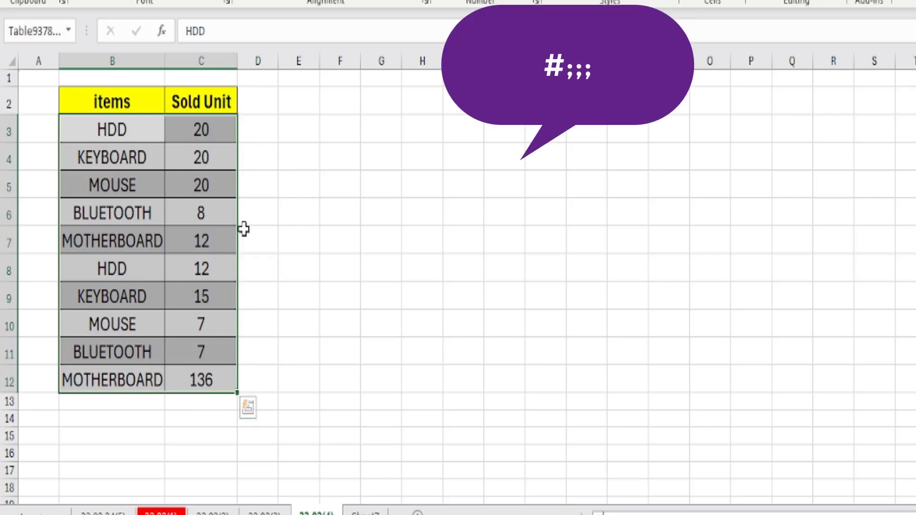
key(ctrl+1)
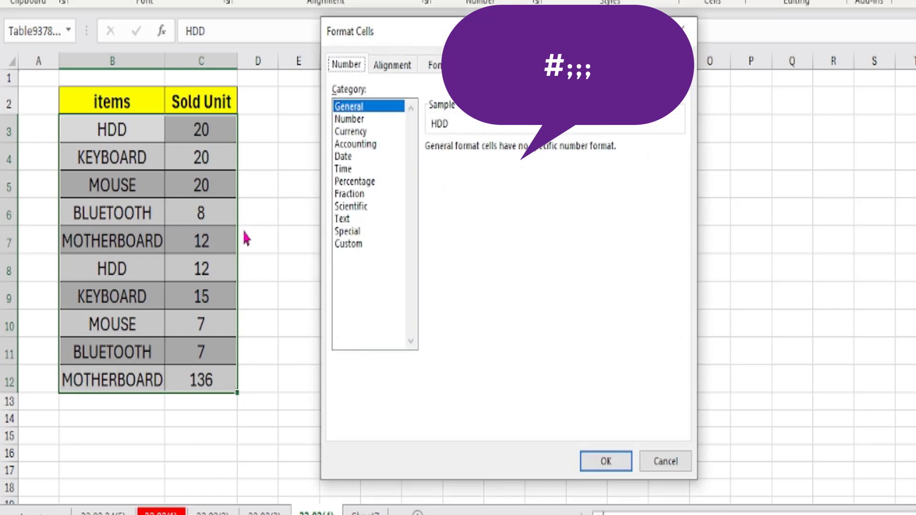
click(344, 243)
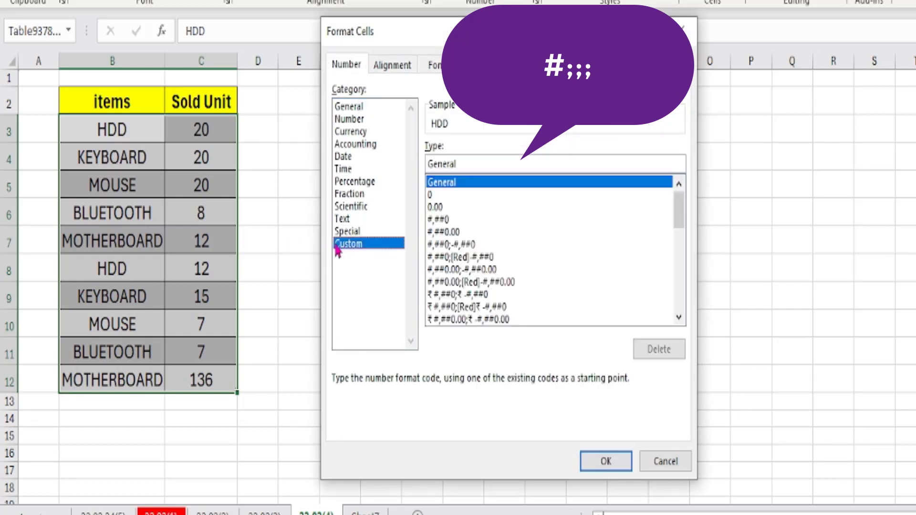
click(474, 164)
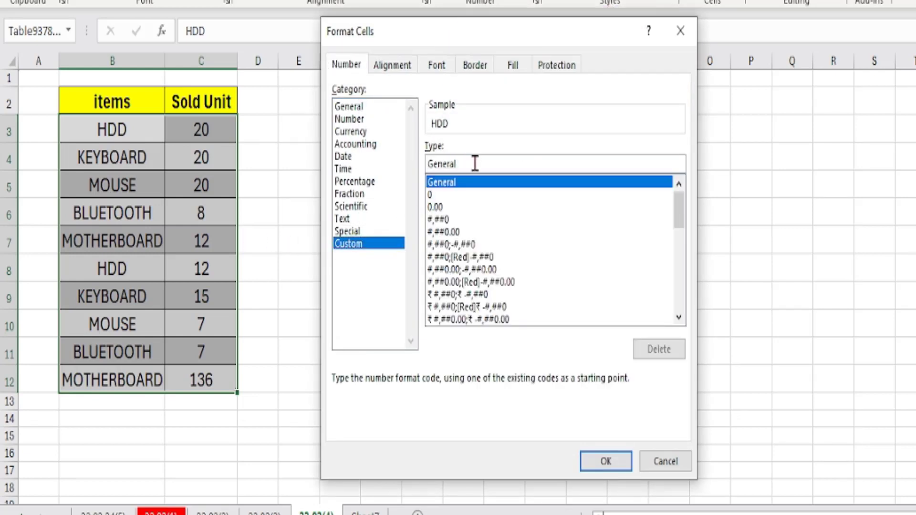
key(BackSpace)
key(BackSpace)
key(BackSpace)
key(BackSpace)
key(BackSpace)
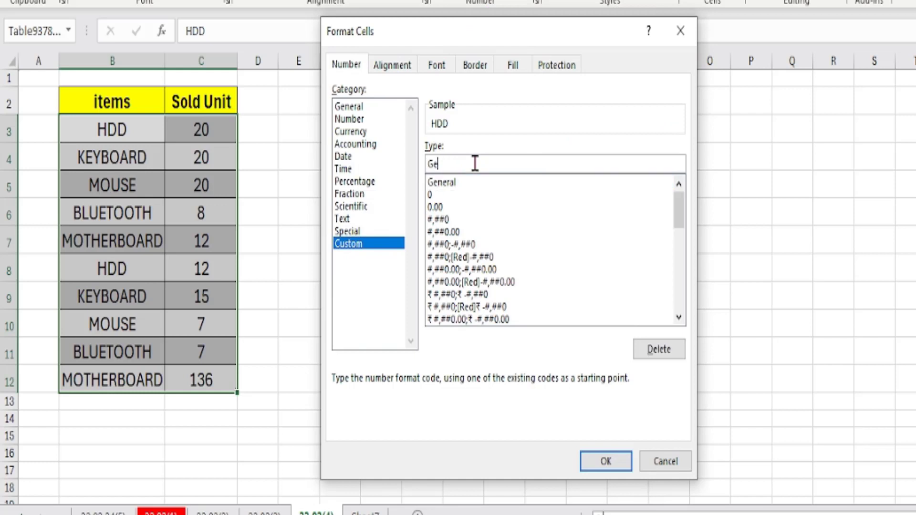
key(BackSpace)
key(BackSpace)
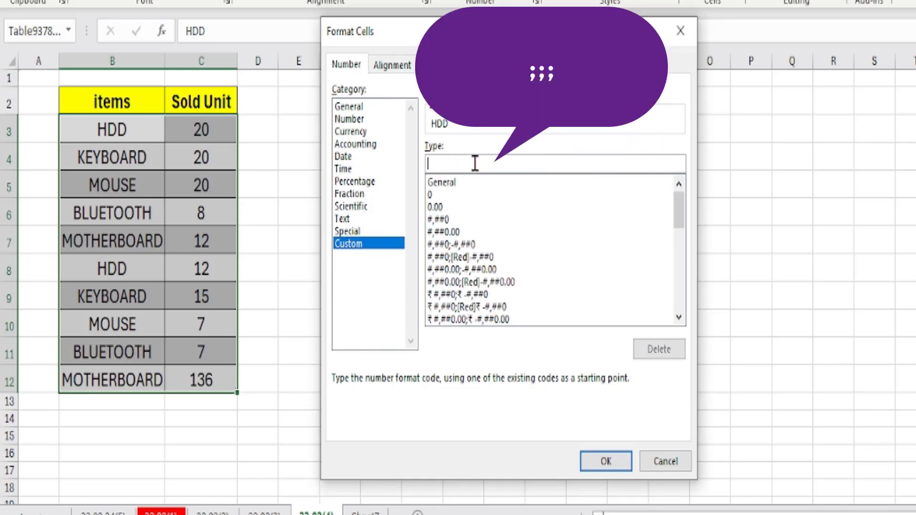
text(;)
key(BackSpace)
text(;)
text(;;)
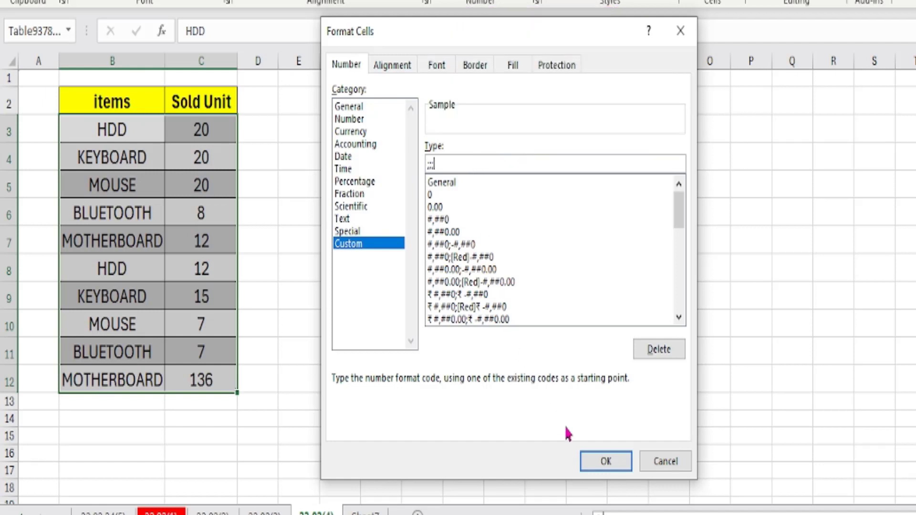
click(604, 461)
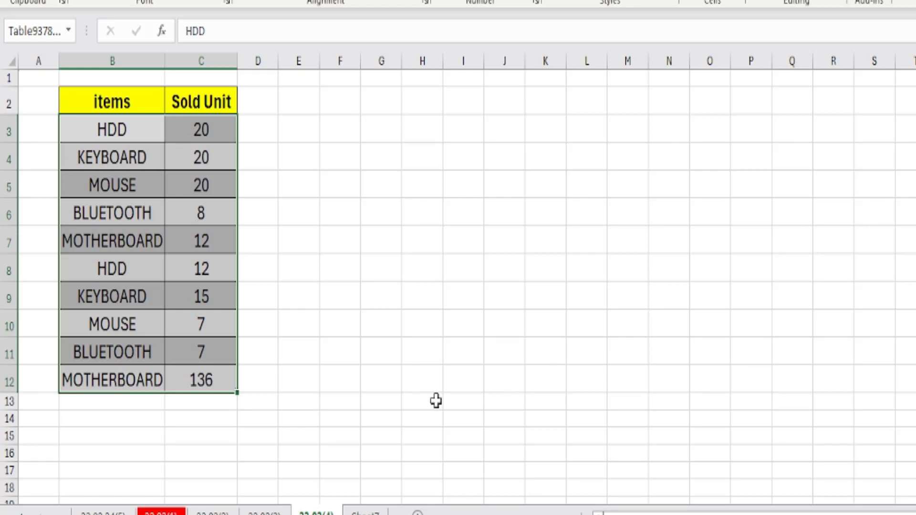
click(161, 512)
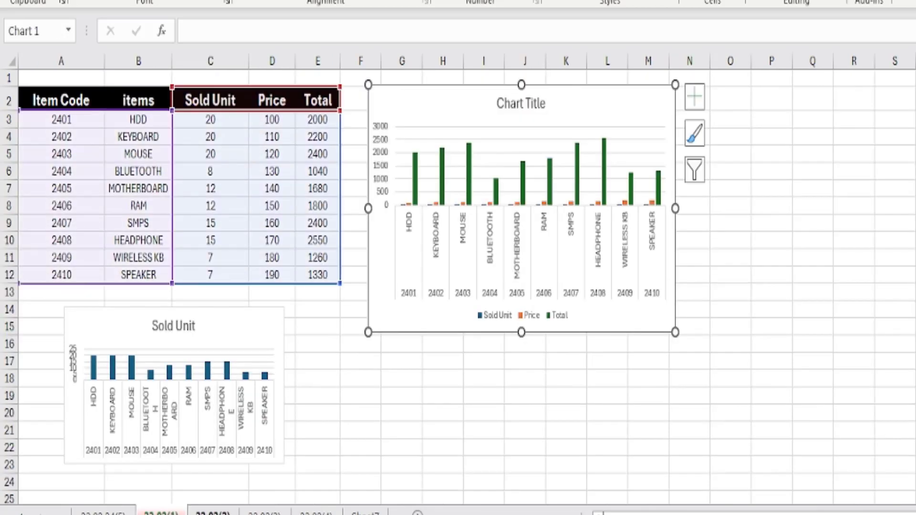
click(212, 512)
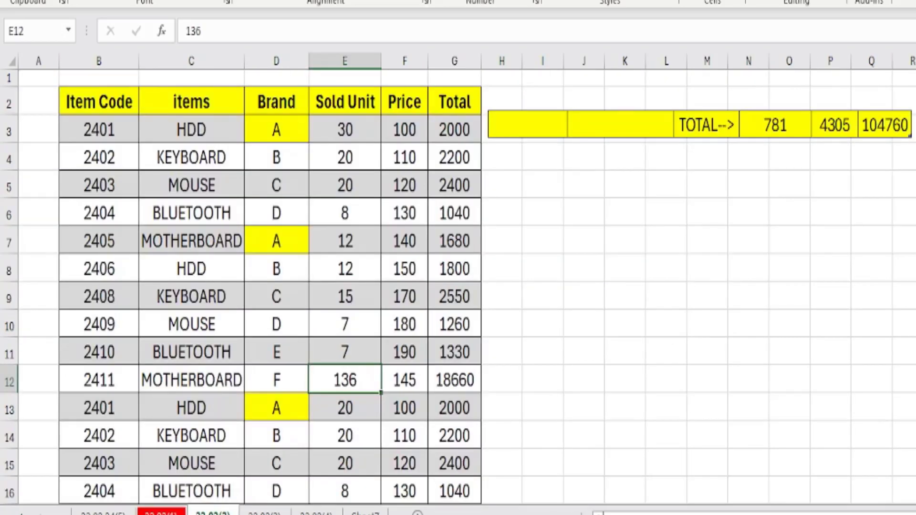
scroll(310, 372, down, 4)
scroll(248, 406, down, 3)
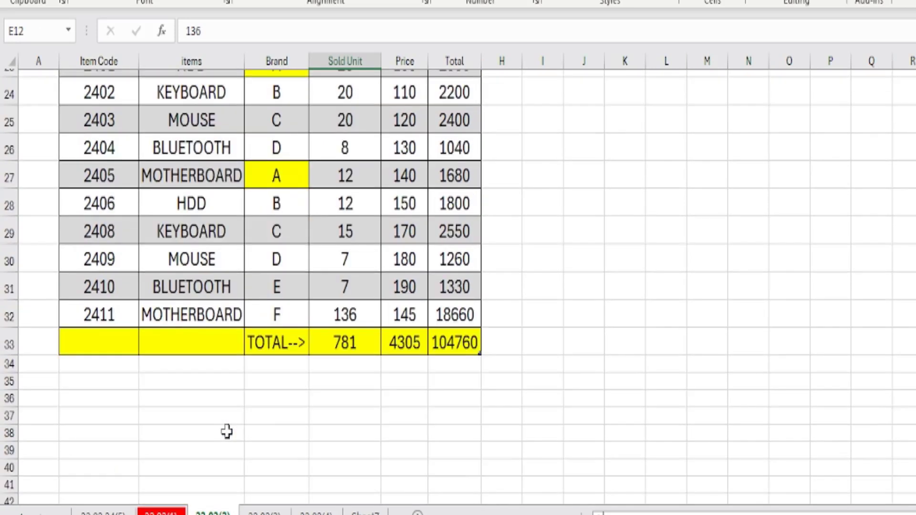
scroll(445, 370, up, 3)
scroll(446, 372, up, 5)
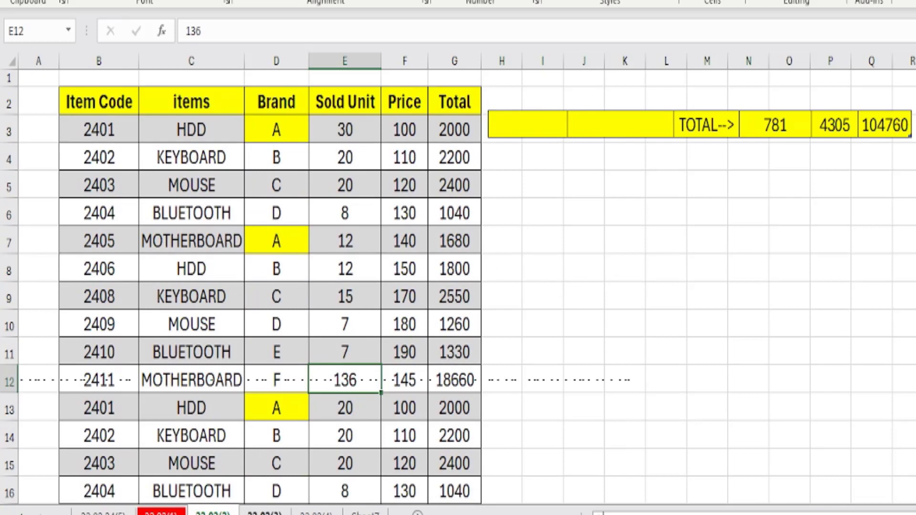
click(265, 513)
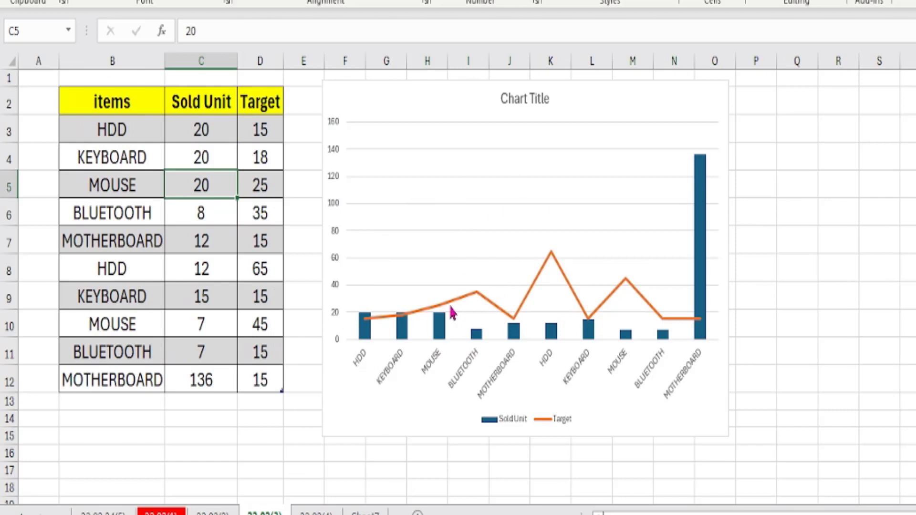
click(316, 512)
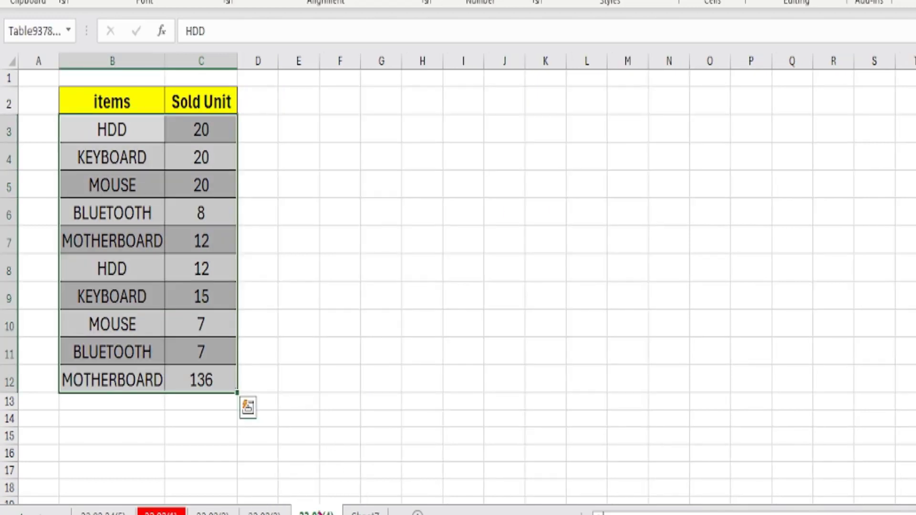